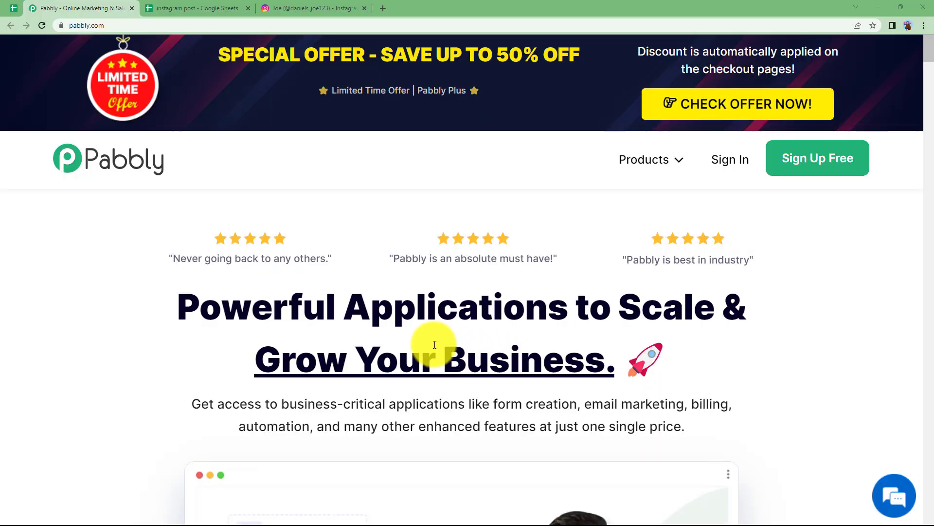
Step: Review the posts on the Instagram profile and the title, link and date entries in the instagram post Google Sheet
left_click(314, 9)
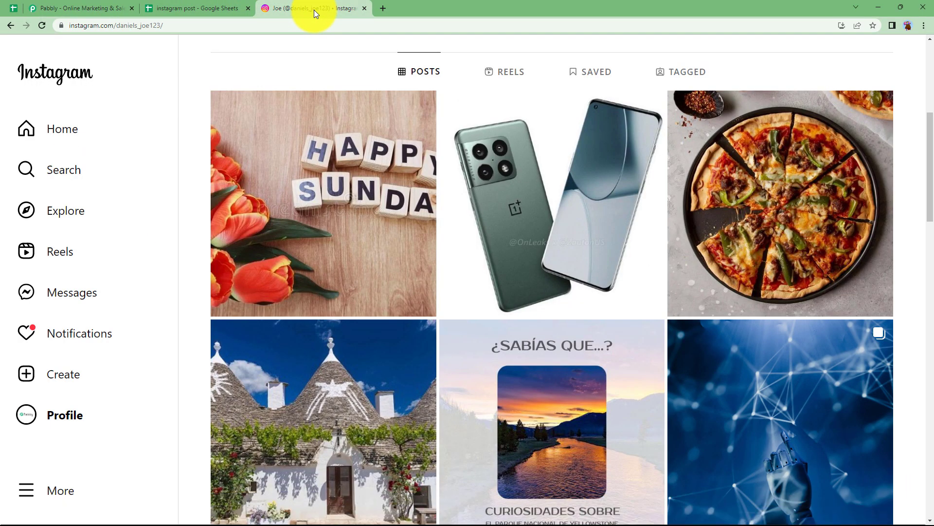
left_click(225, 8)
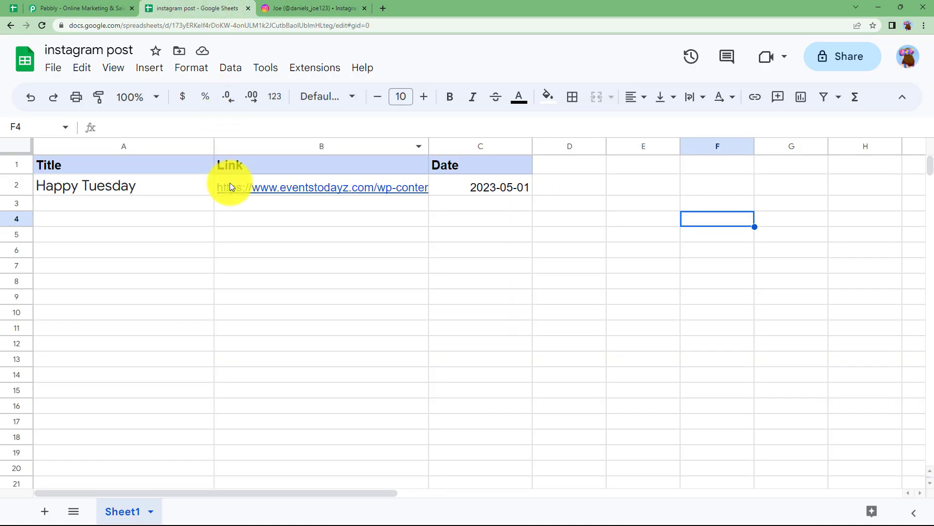
left_click(114, 7)
left_click(169, 8)
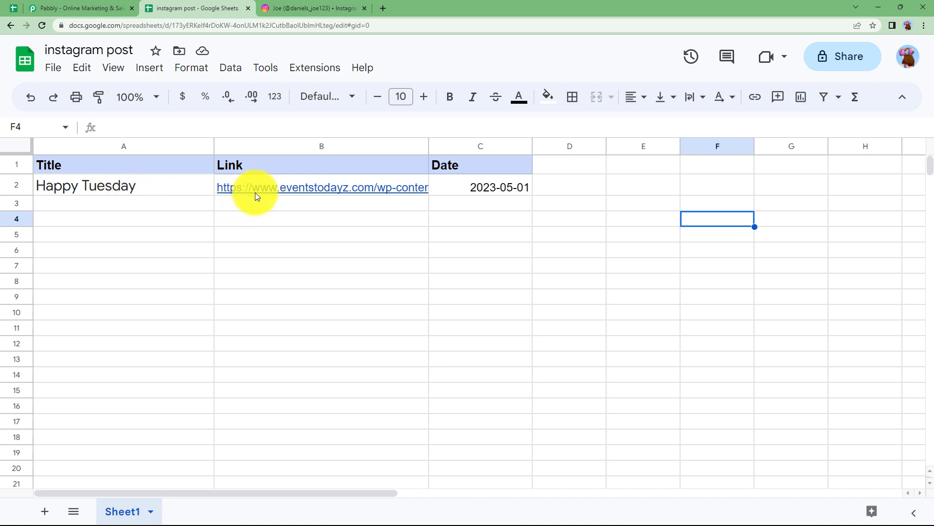
mouse_move(255, 192)
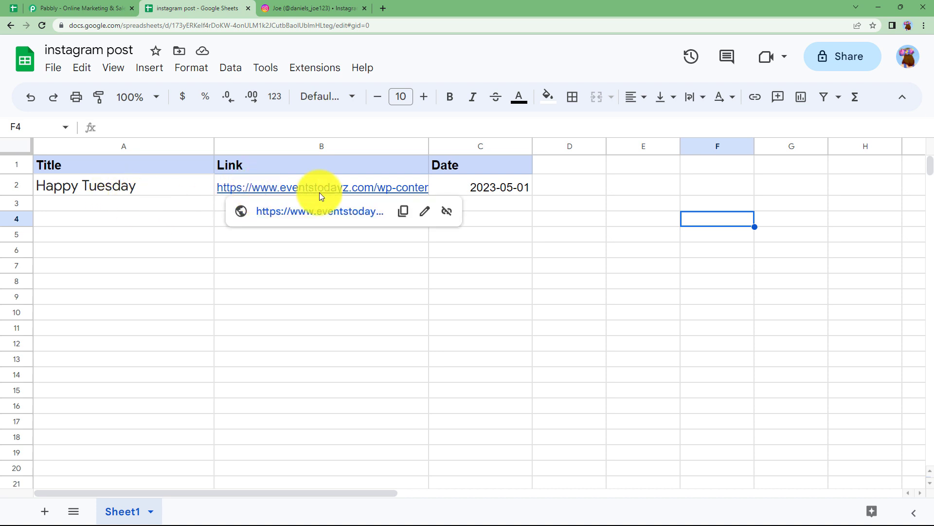
left_click(519, 191)
left_click(512, 201)
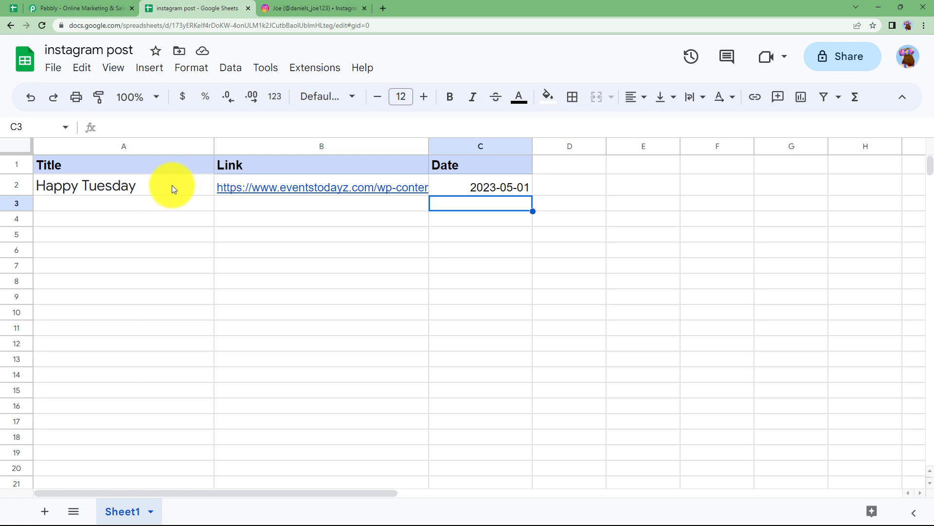
left_click(310, 9)
Step: Sign in from the Pabbly website and open Pabbly Connect from the account's app list
left_click(122, 9)
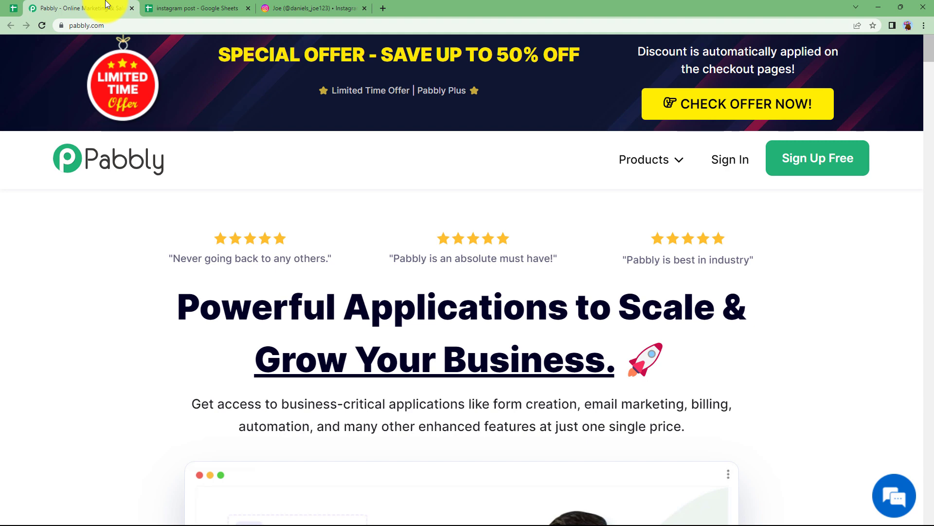
left_click(729, 161)
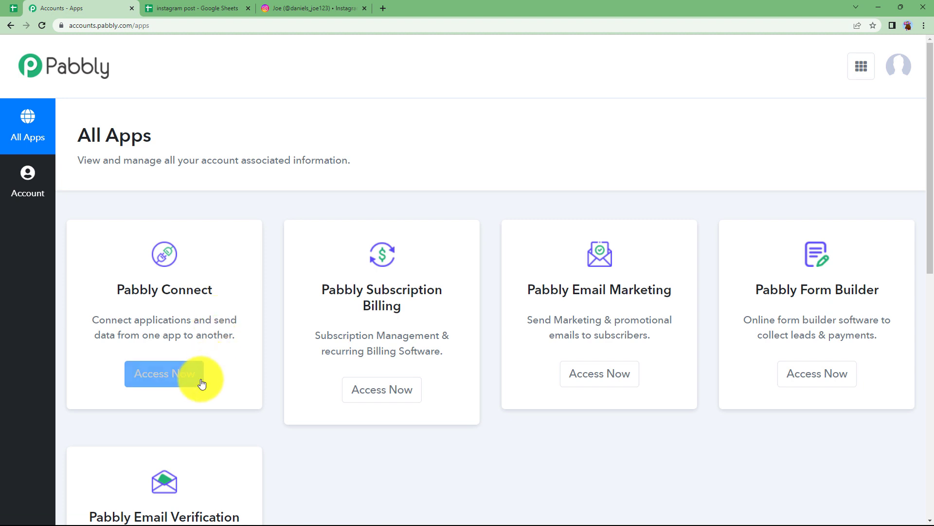
scroll(156, 287, "down", 2)
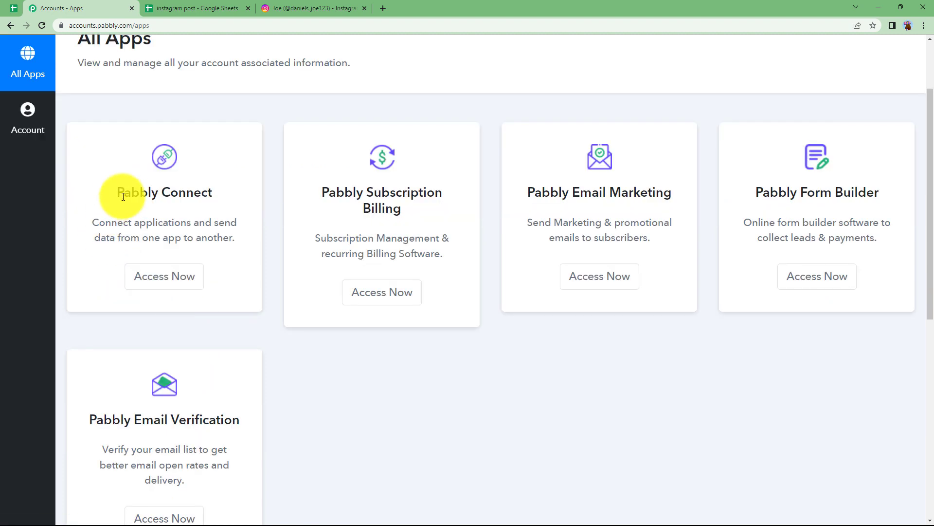
left_click(183, 278)
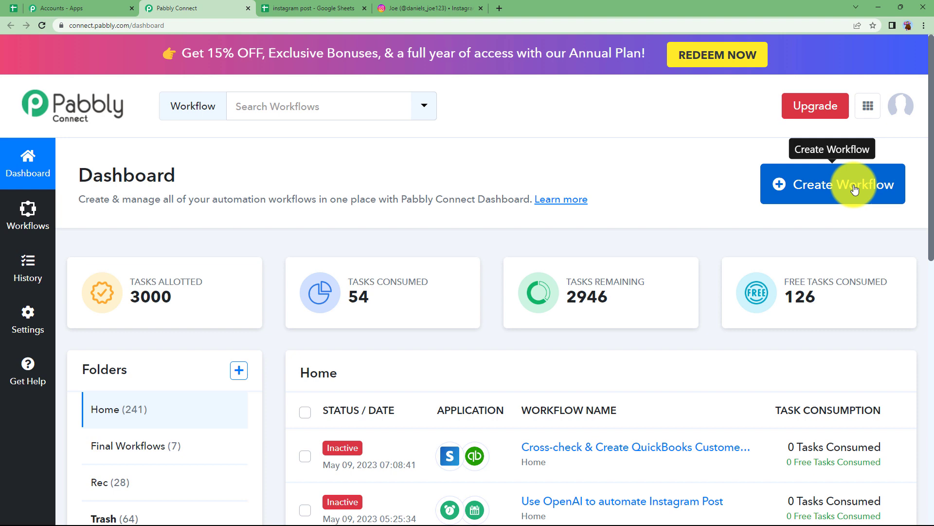
Step: Create a new workflow named "Use OpenAI to automate Instagram Post"
left_click(855, 189)
left_click(457, 285)
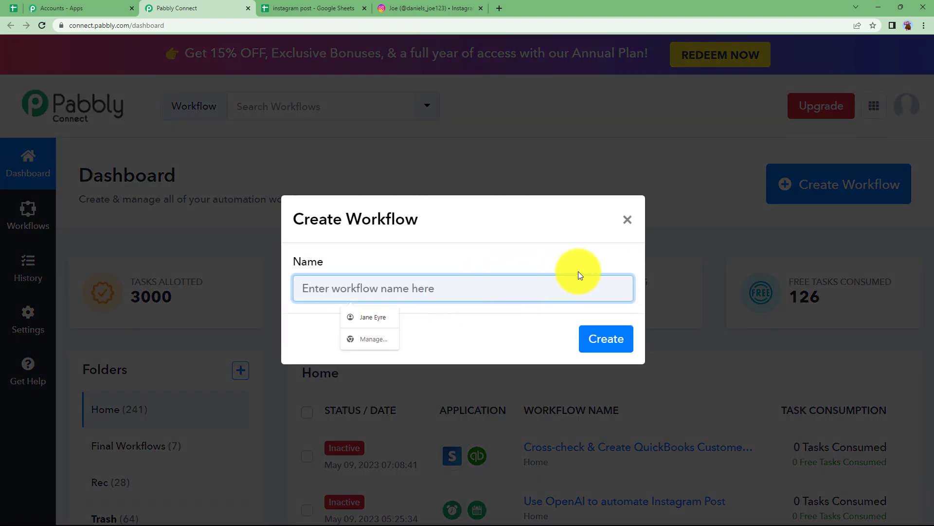
type("Use OpenAI to automate Instagram Post")
left_click(598, 344)
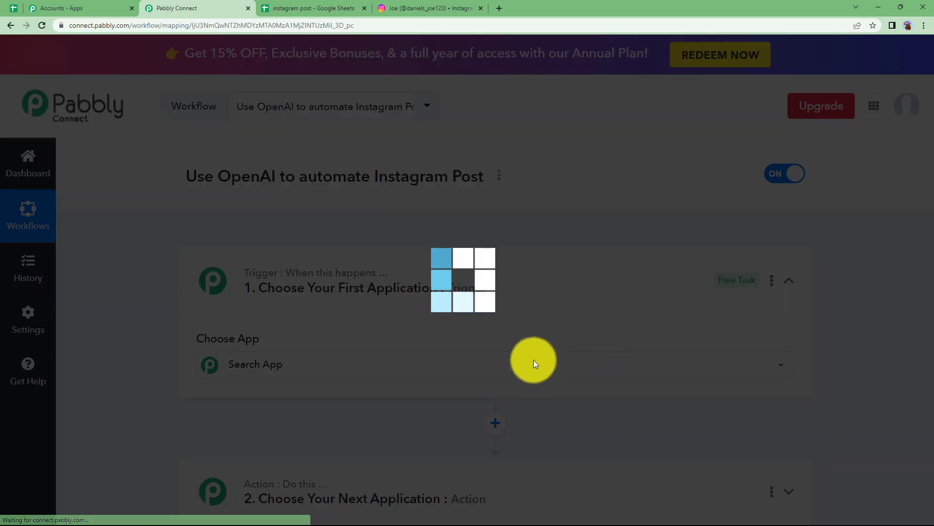
Step: Examine the descriptions of the new workflow's empty trigger and action steps
left_click(417, 372)
left_click(371, 286)
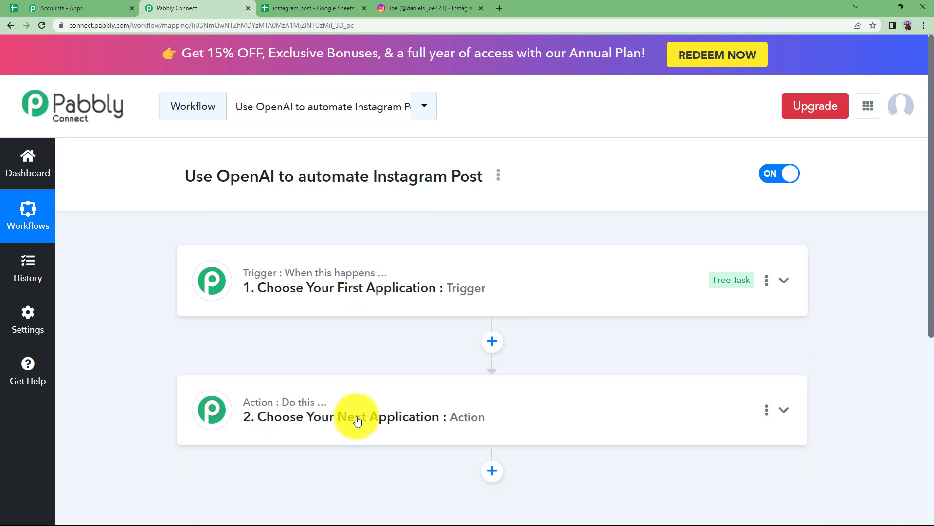
mouse_move(326, 410)
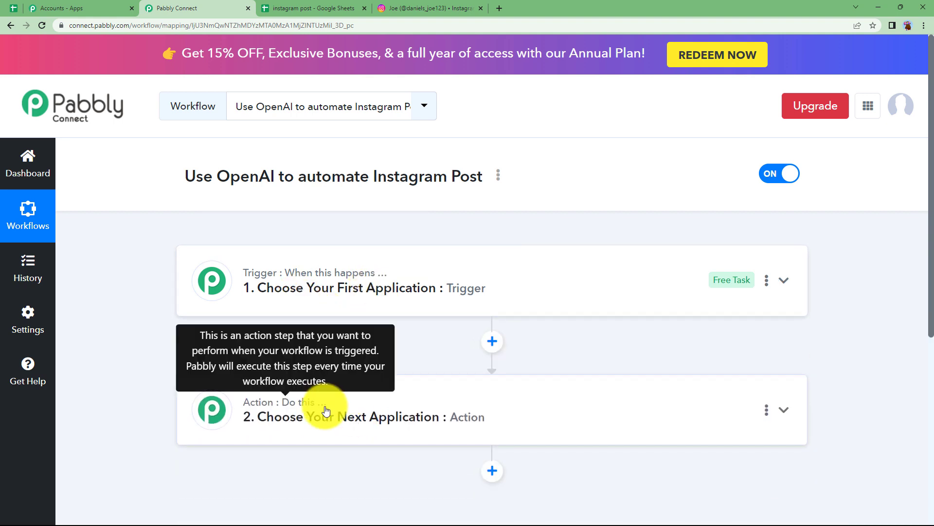
mouse_move(373, 277)
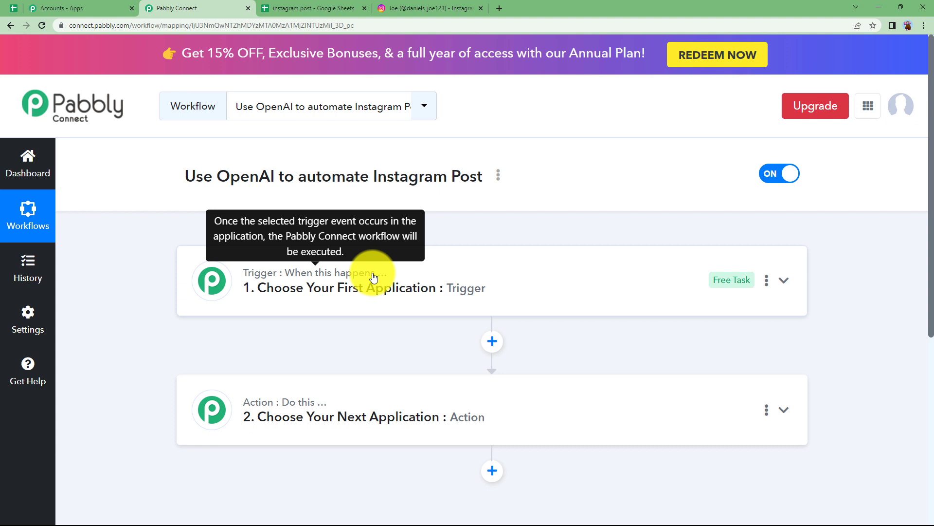
left_click(284, 282)
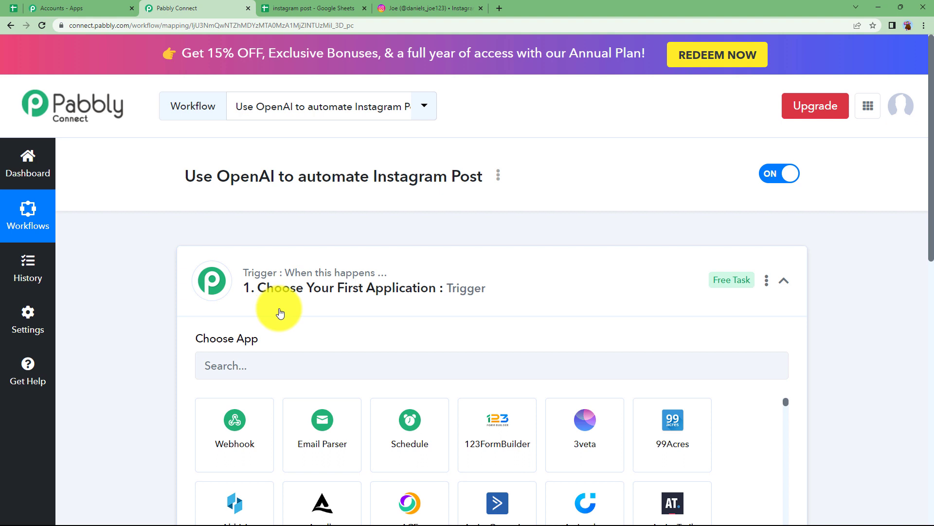
left_click(294, 278)
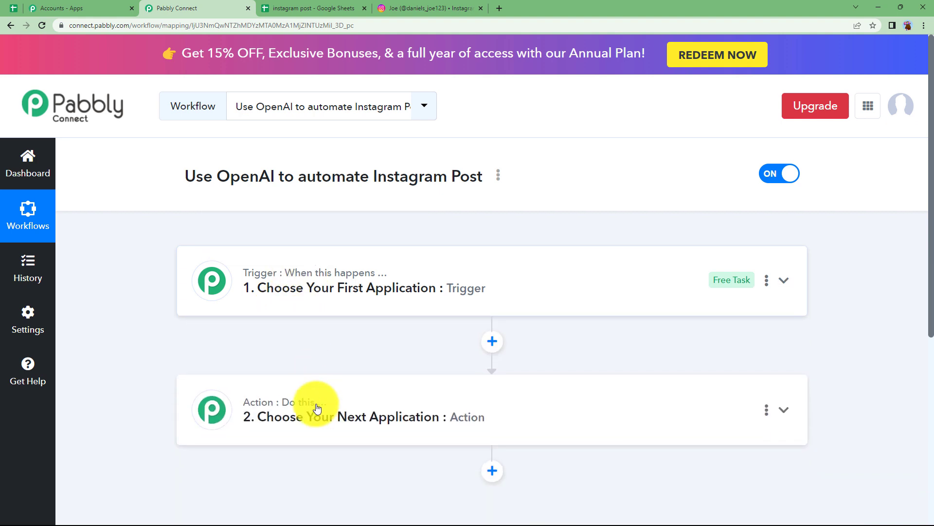
Step: Search for "sche" in the trigger step and choose Schedule by Pabbly as its app
left_click(276, 290)
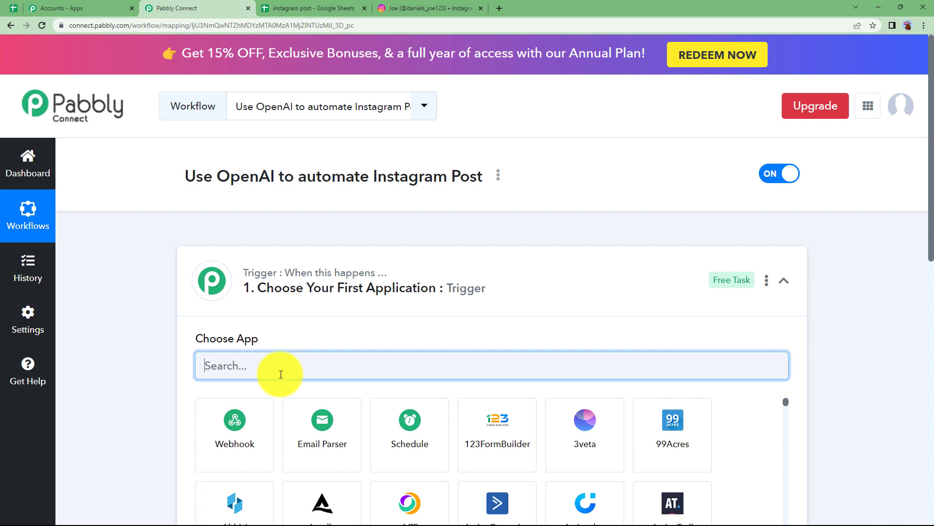
type("sche")
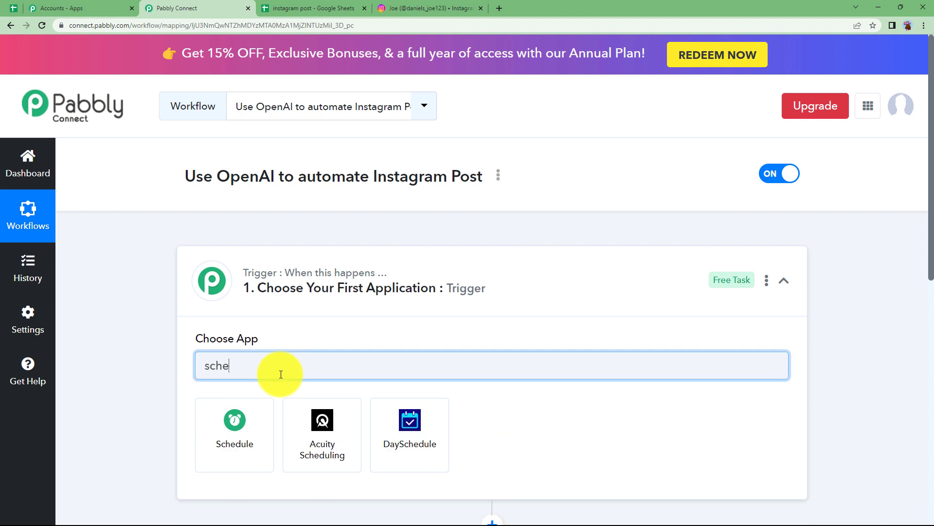
left_click(242, 427)
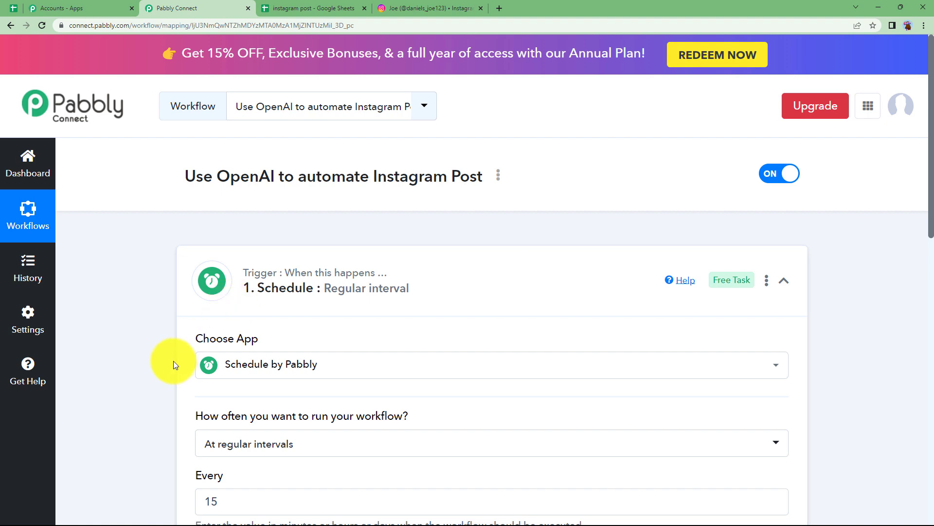
Step: Set the schedule trigger to run every day at 12:15 PM, save it and collapse the trigger step
scroll(173, 360, "down", 3)
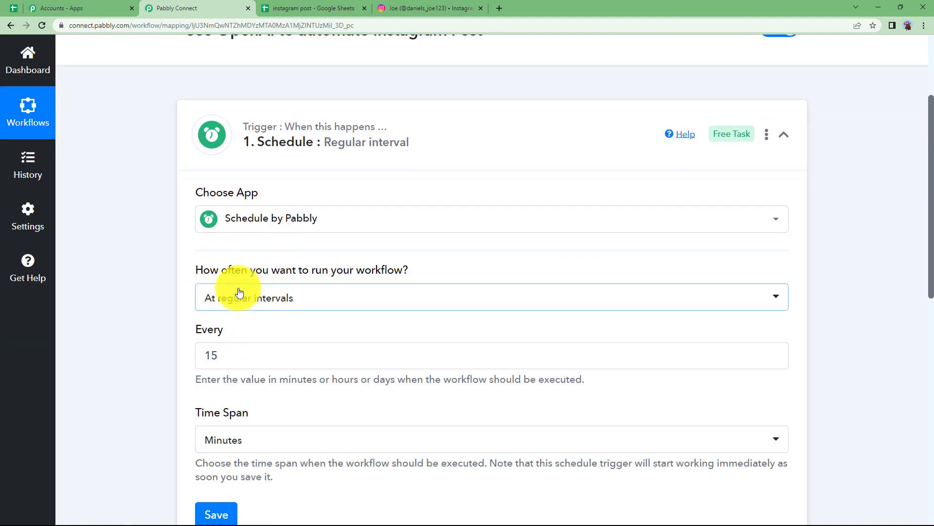
left_click(324, 302)
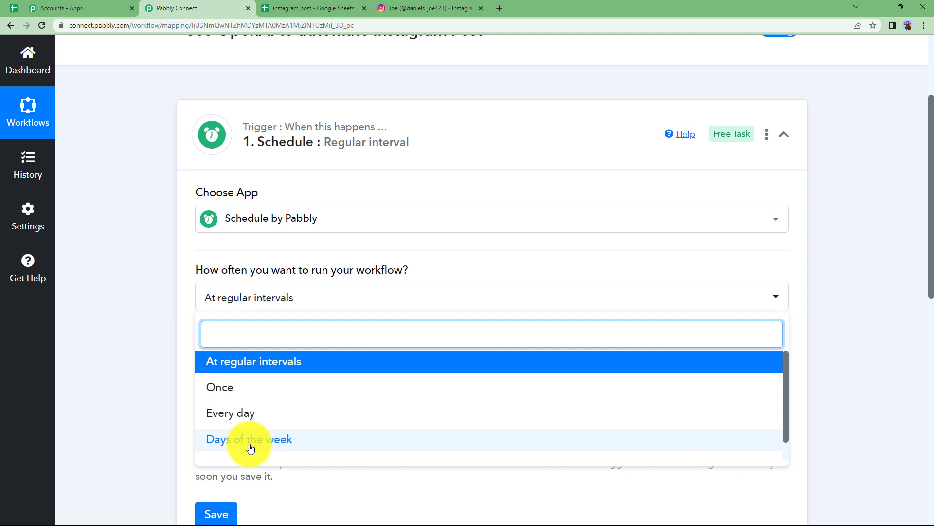
left_click(246, 416)
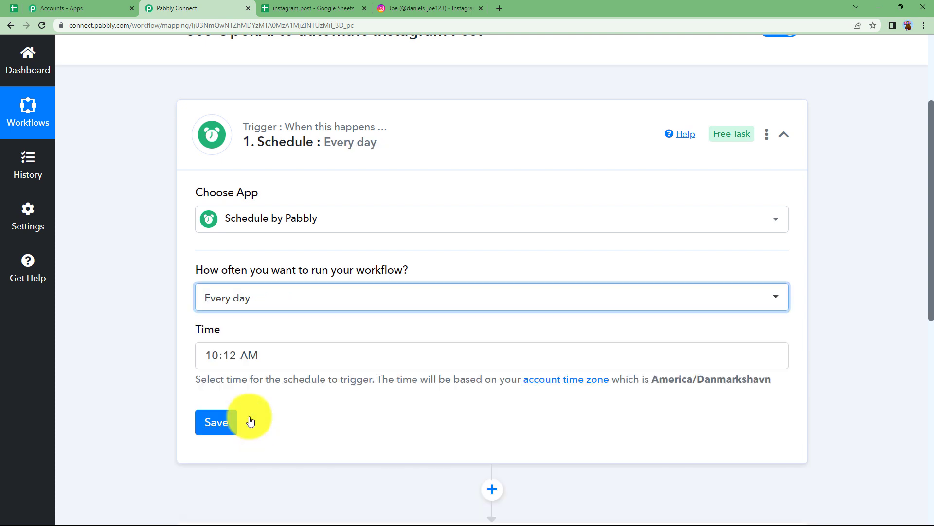
left_click(235, 356)
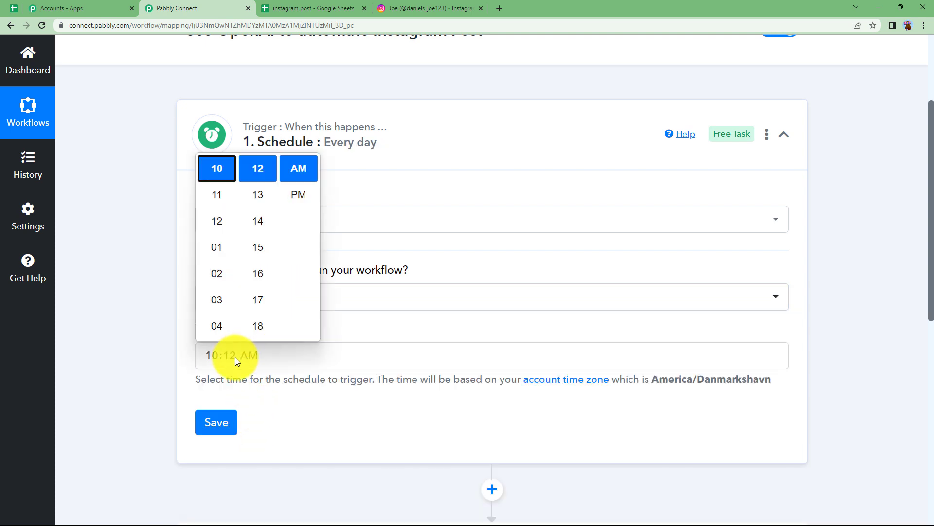
left_click(219, 222)
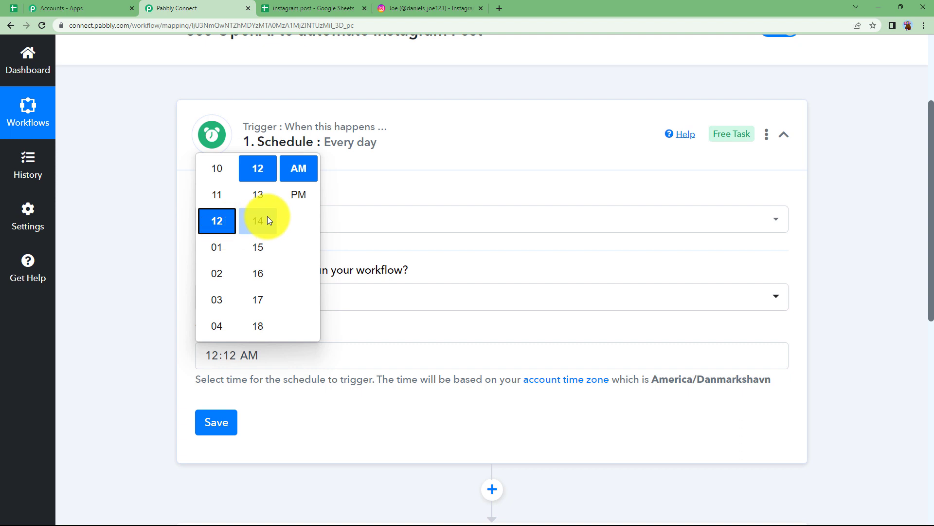
left_click(261, 249)
left_click(177, 361)
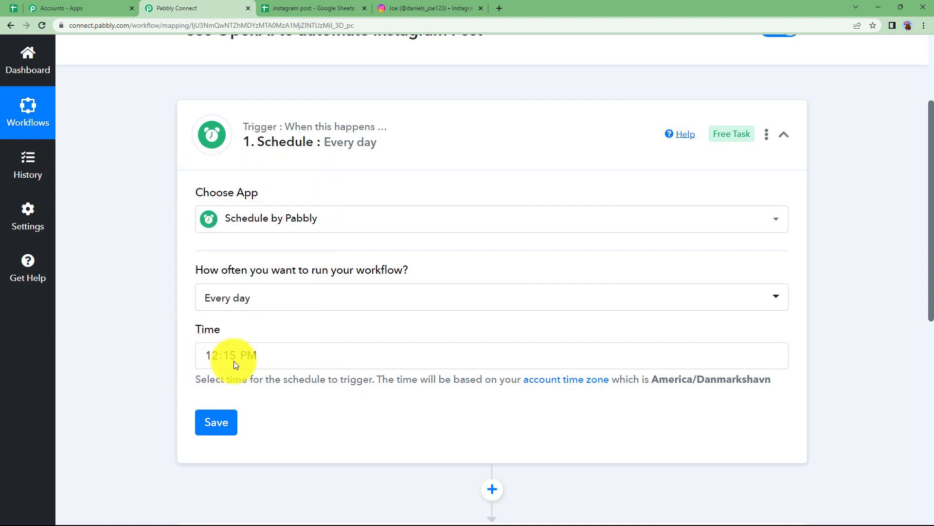
left_click(229, 429)
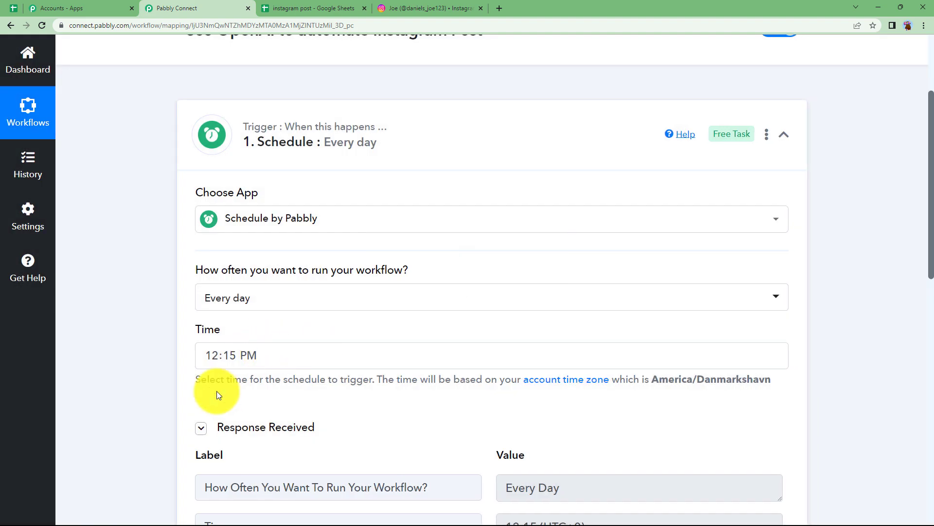
left_click(395, 144)
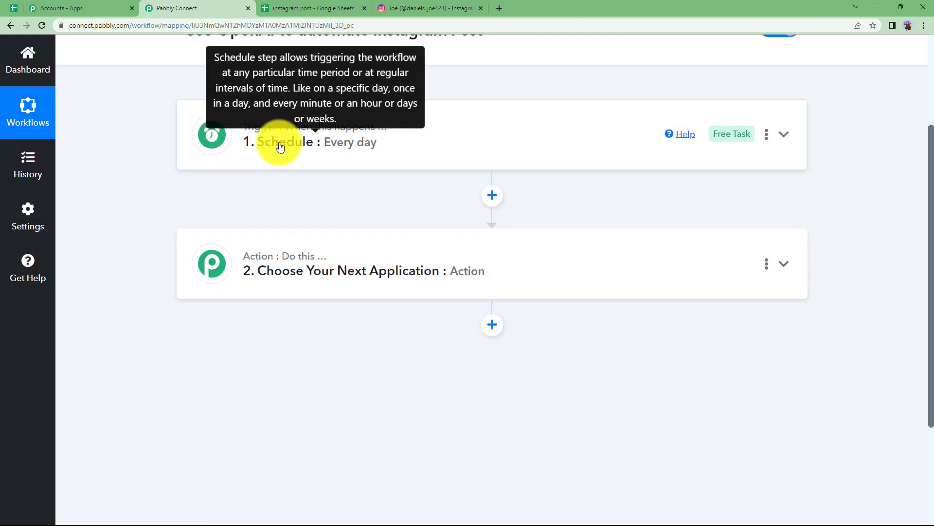
Step: Open the action step's app selection and check the date in row 2 of the instagram post Google Sheet
left_click(283, 267)
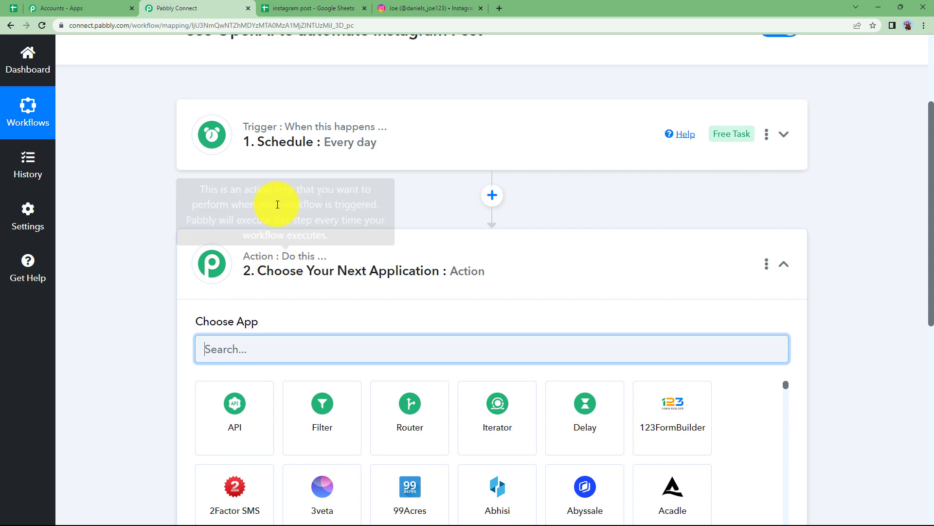
left_click(314, 9)
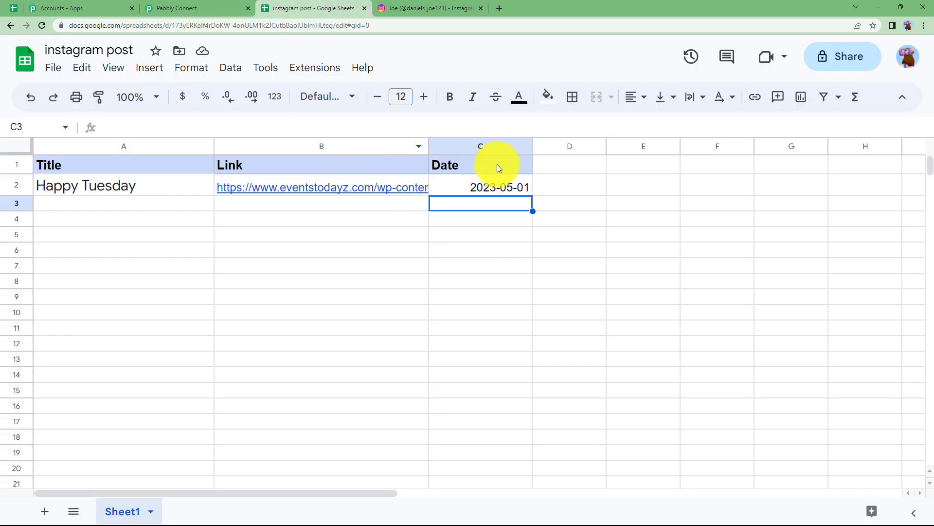
left_click(202, 10)
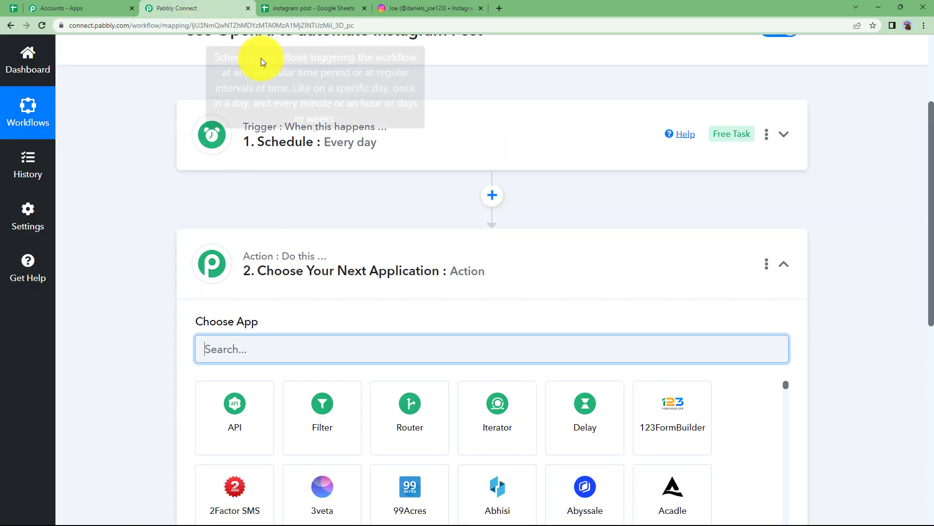
left_click(290, 12)
left_click(461, 188)
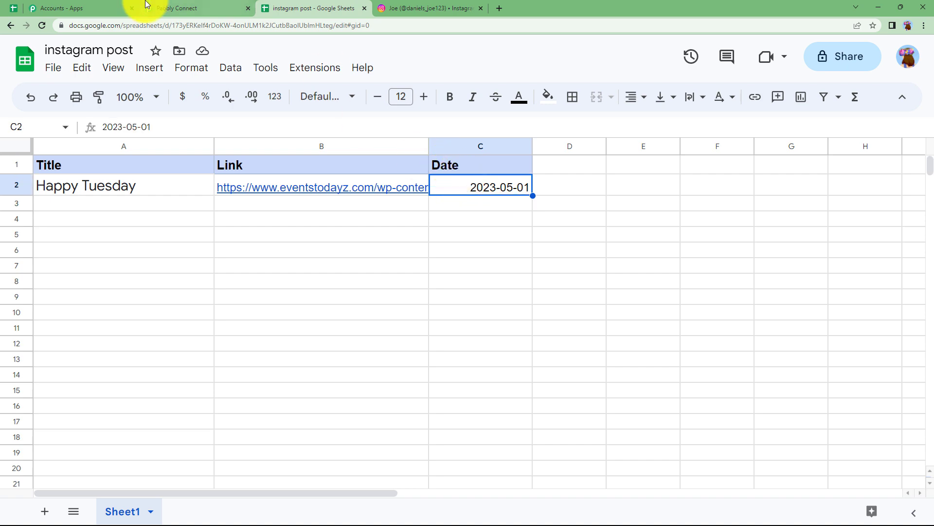
left_click(175, 9)
left_click(338, 8)
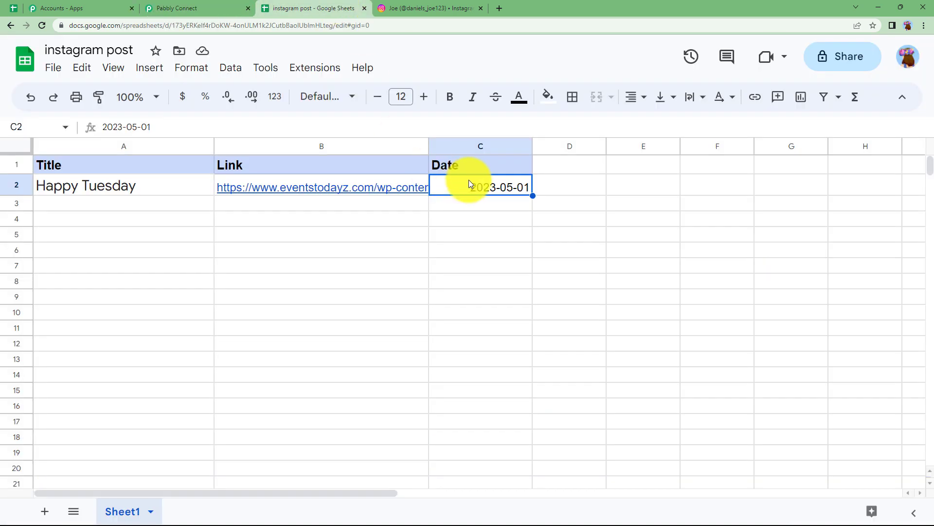
Step: Choose Date/Time Formatter by Pabbly as the second step's app with the Current Date action event, and connect it
left_click(200, 10)
type("date")
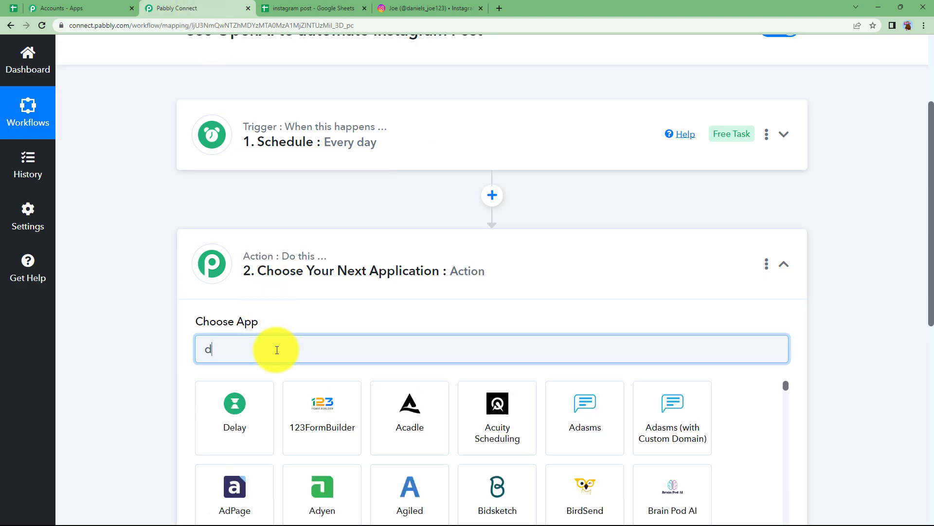
left_click(241, 411)
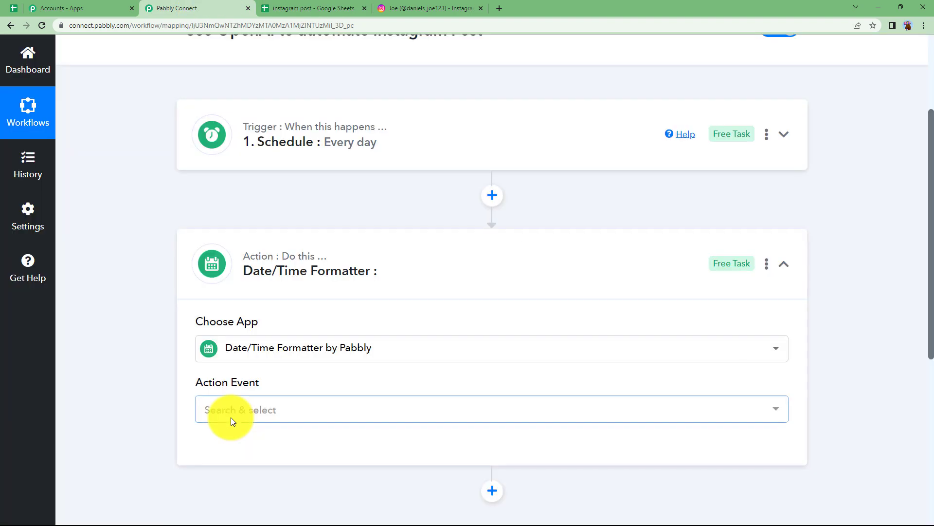
left_click(238, 410)
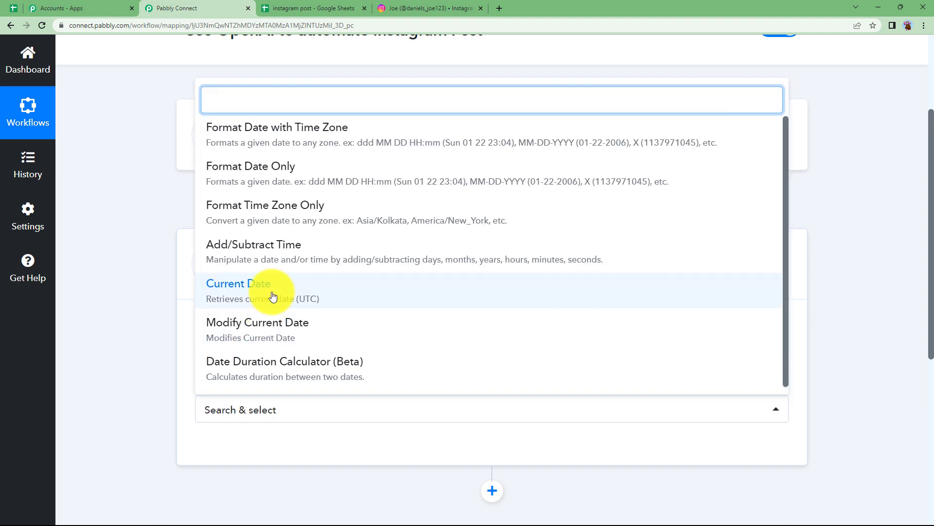
left_click(247, 293)
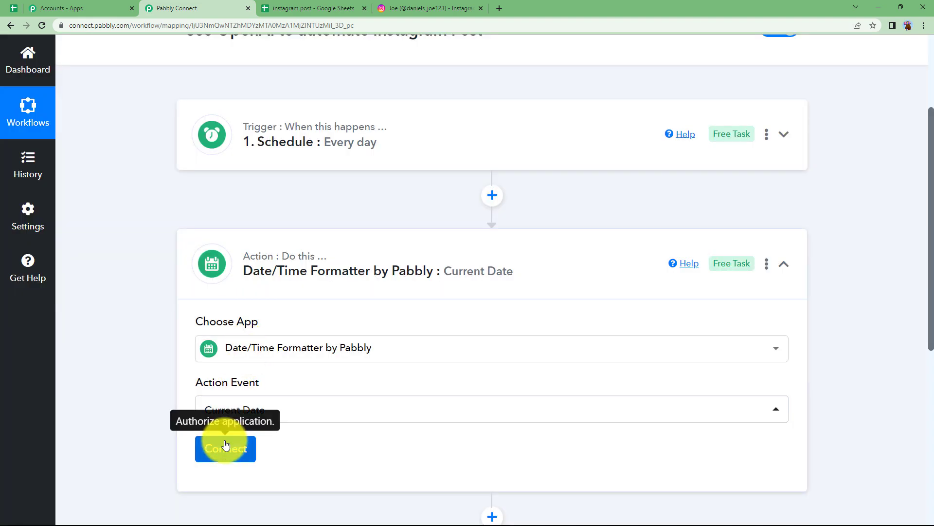
left_click(225, 446)
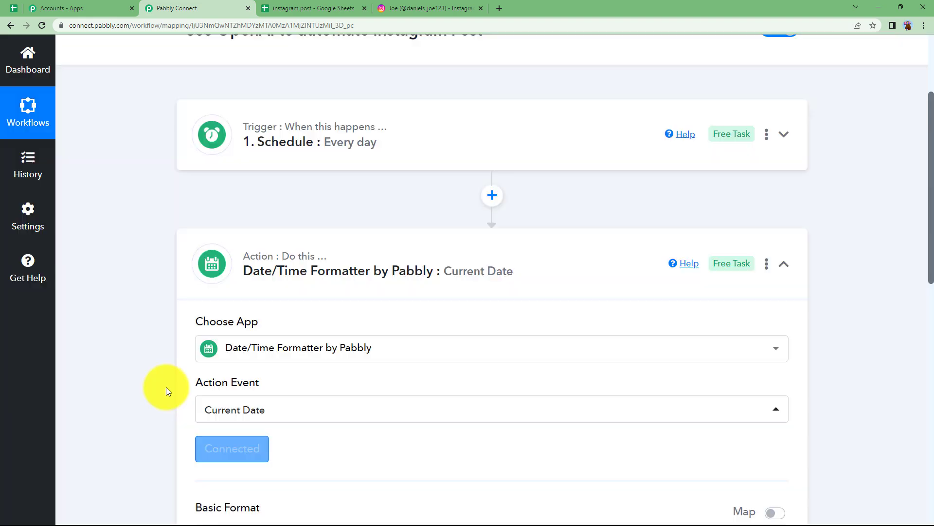
Step: Set the Current Date step's basic format to YYYY-MM-DD and compare it with the date format in the instagram post sheet
scroll(173, 364, "down", 3)
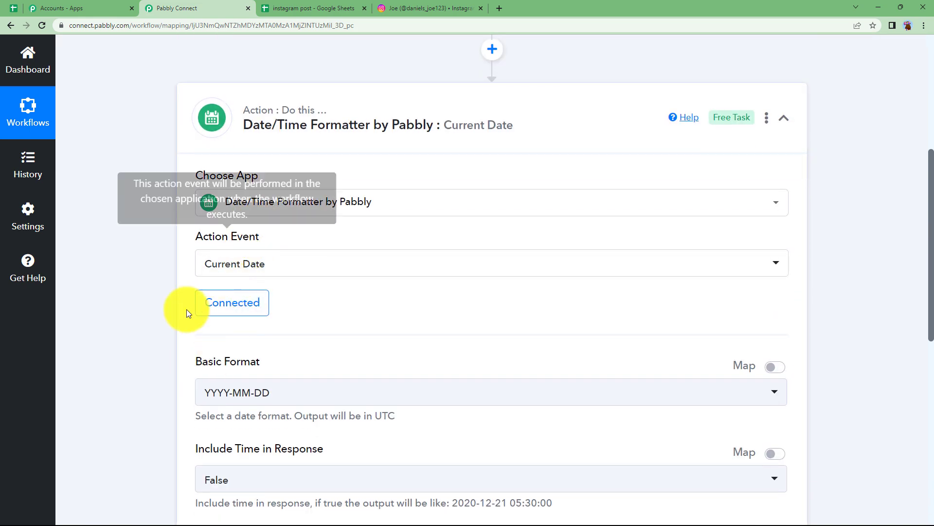
scroll(186, 308, "down", 3)
left_click(244, 252)
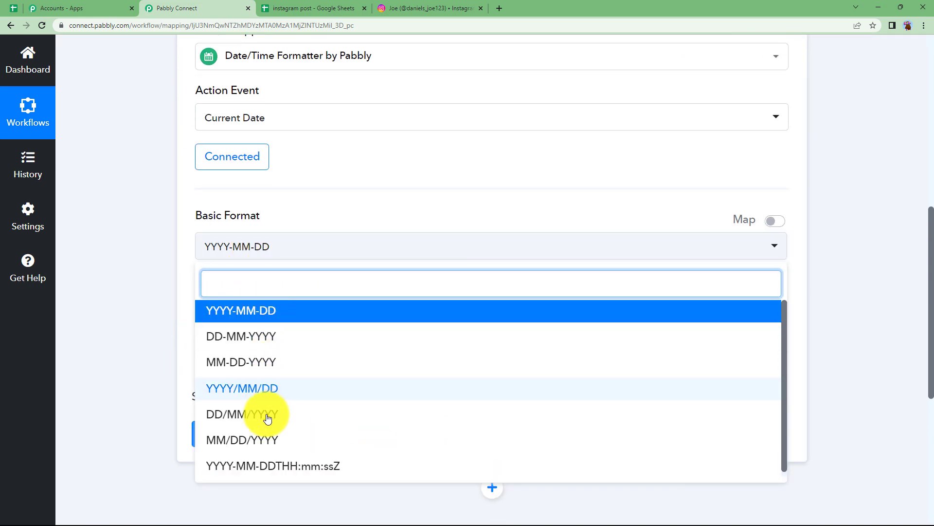
left_click(233, 334)
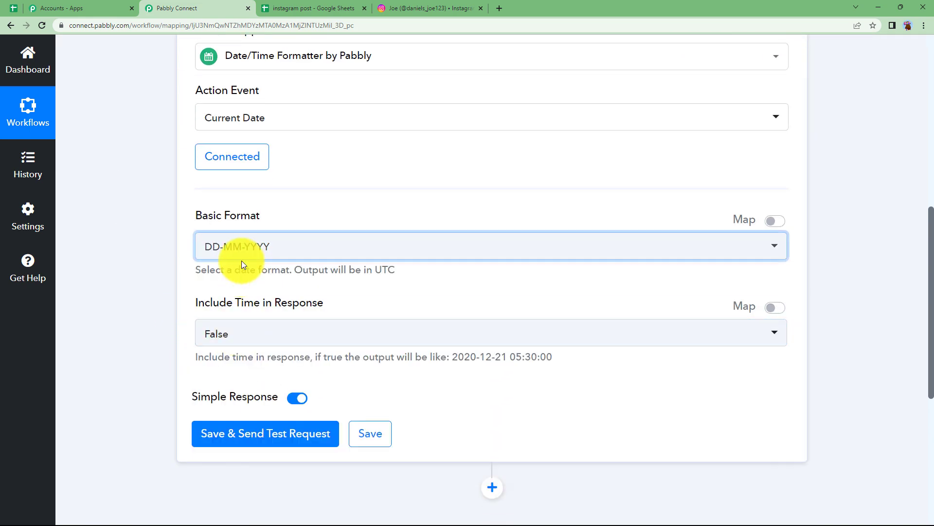
left_click(281, 248)
left_click(267, 312)
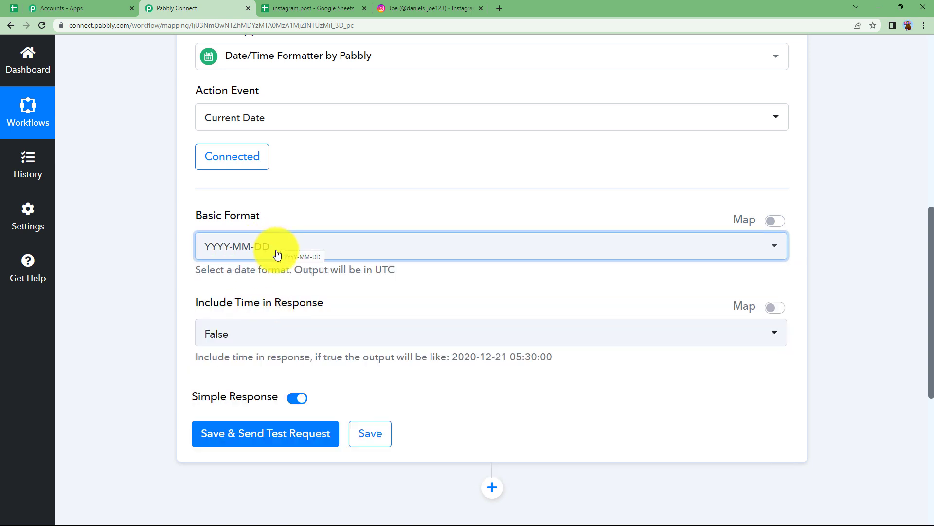
left_click(313, 9)
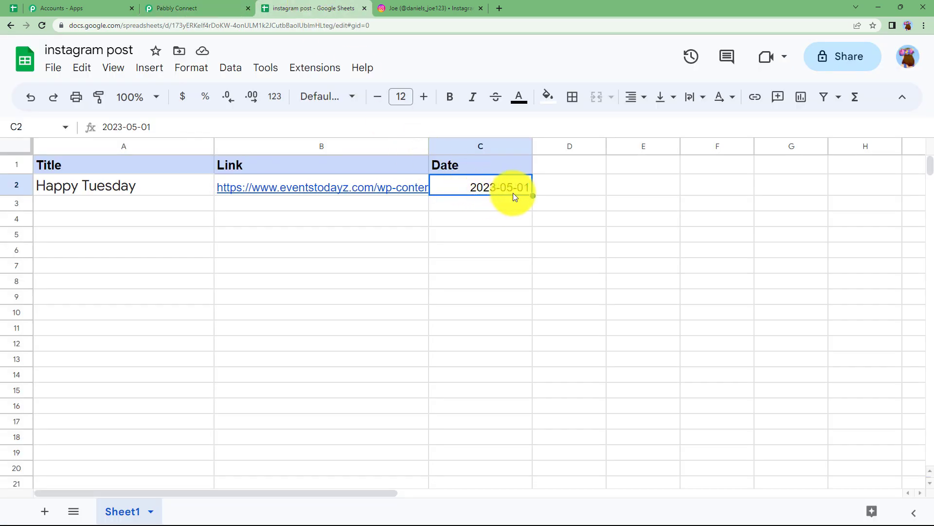
left_click(225, 14)
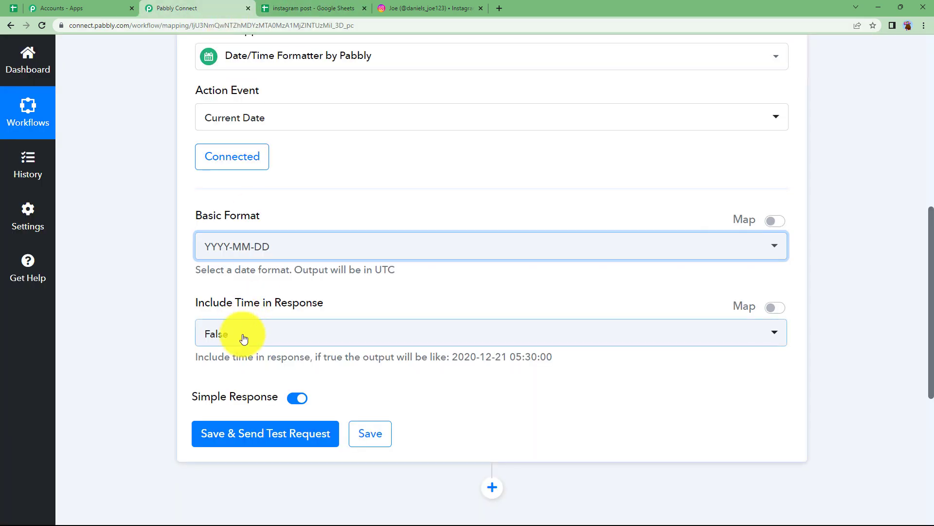
Step: Save the Current Date step with a test request, check the returned date and collapse the step
left_click(263, 433)
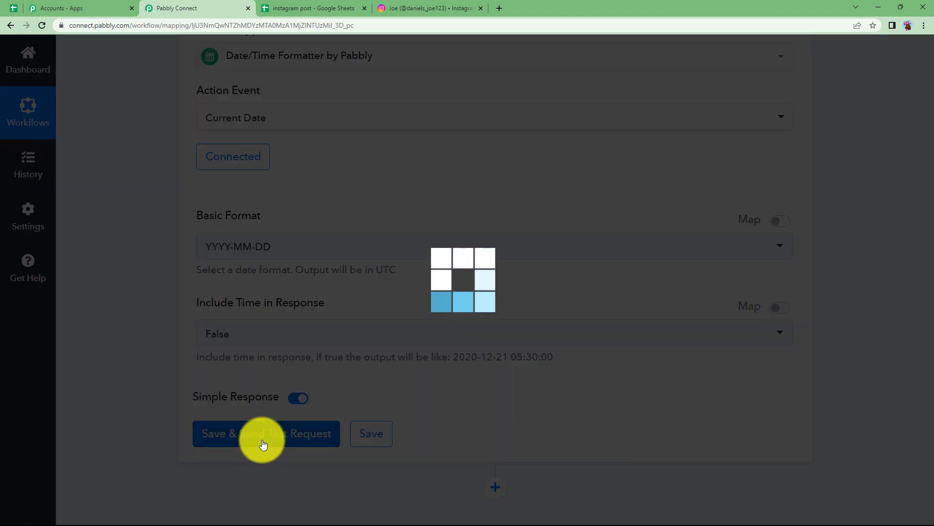
scroll(219, 406, "down", 4)
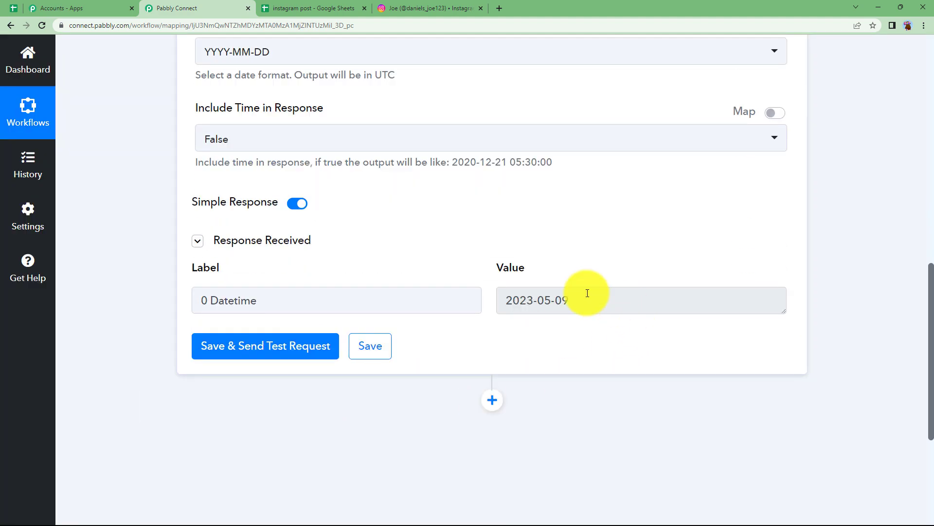
left_click_drag(587, 299, 477, 313)
left_click(480, 332)
scroll(480, 332, "up", 9)
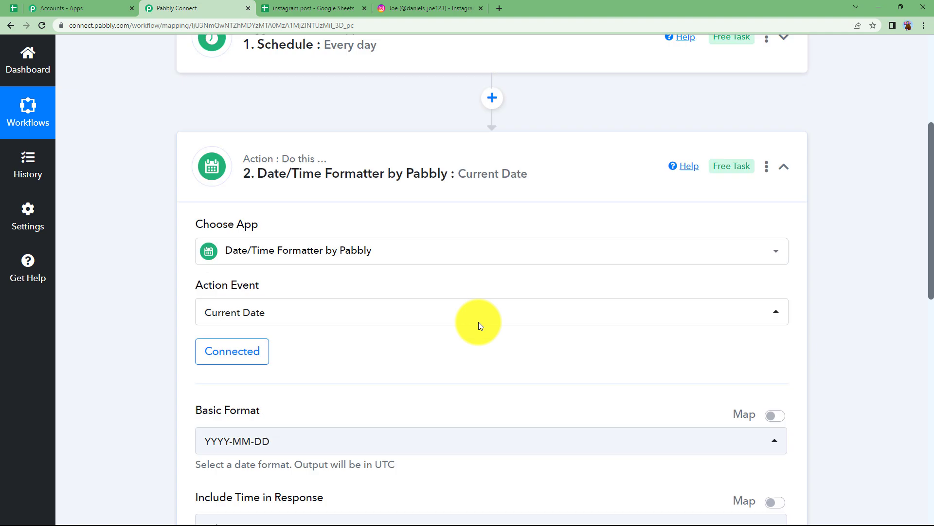
left_click(476, 239)
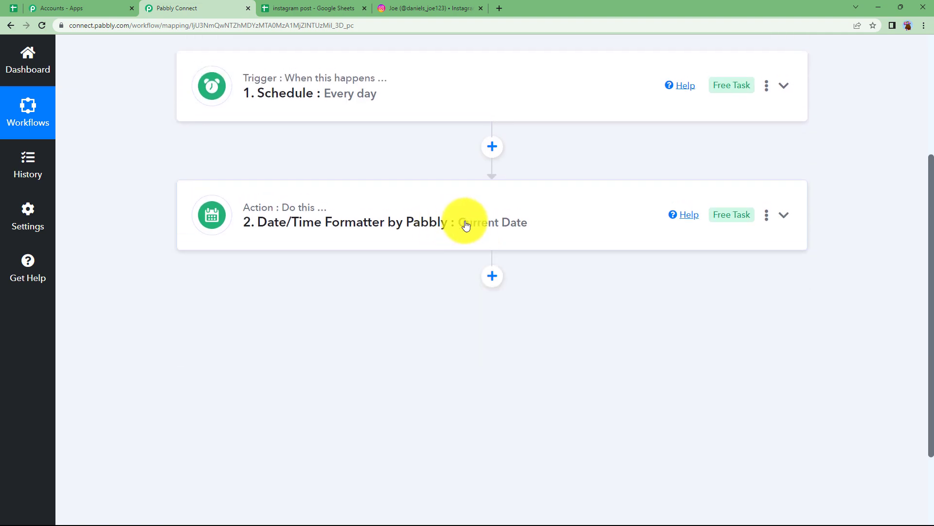
Step: Add a third action step using Google Sheets with the Lookup Spreadsheet Rows action event
left_click(491, 274)
left_click(312, 8)
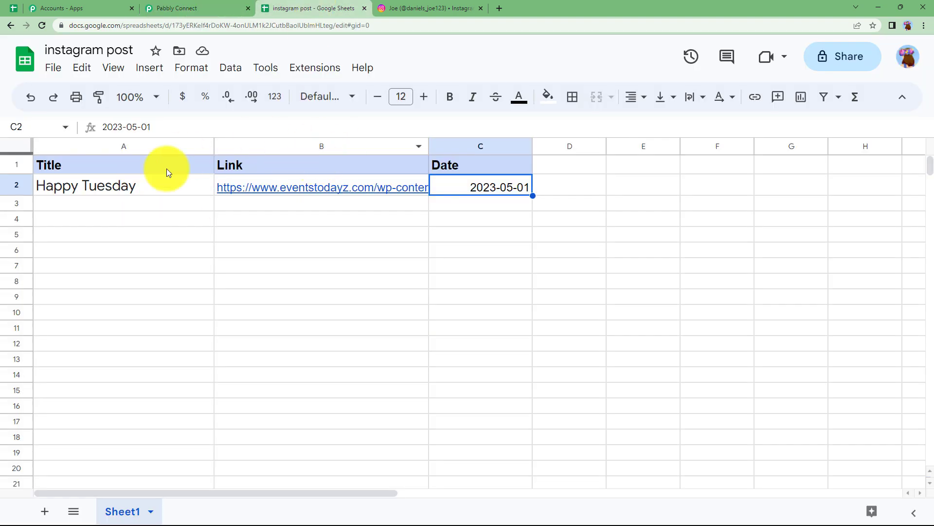
left_click(195, 9)
scroll(267, 350, "down", 2)
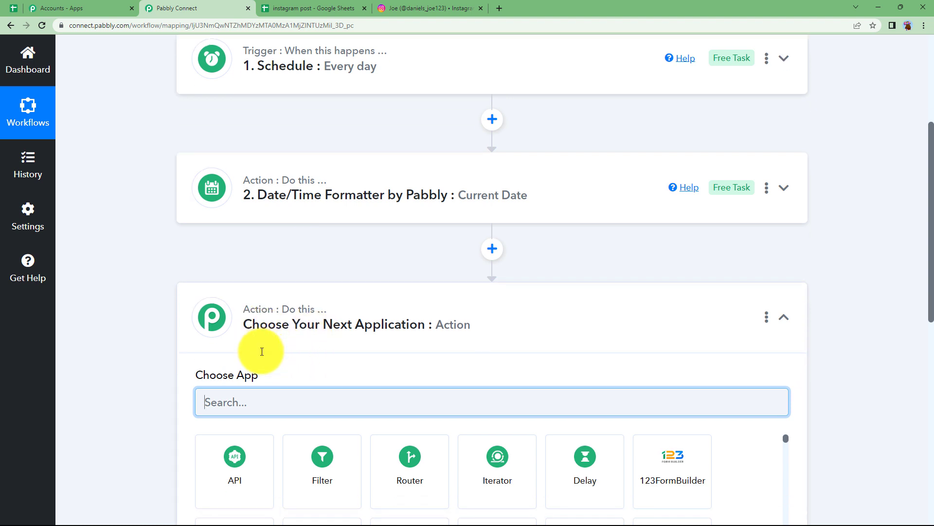
type("googl")
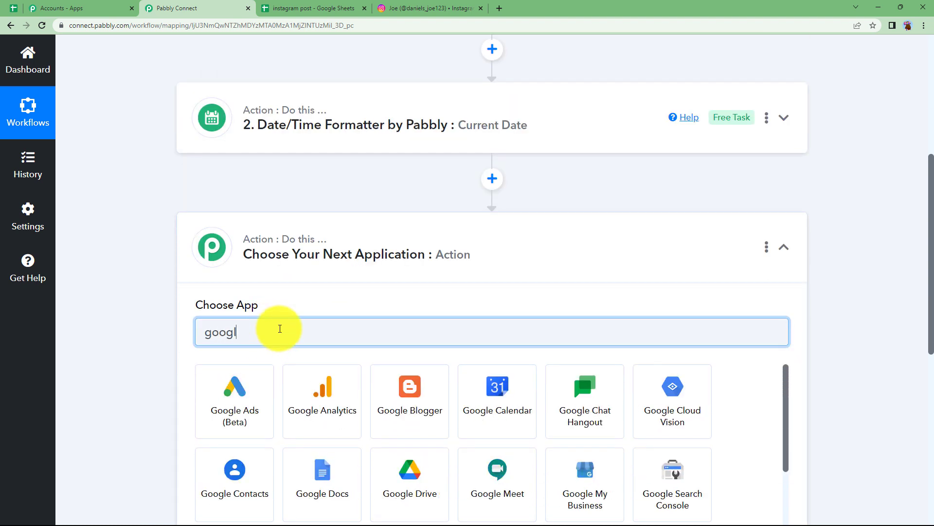
type("e sh")
left_click(239, 421)
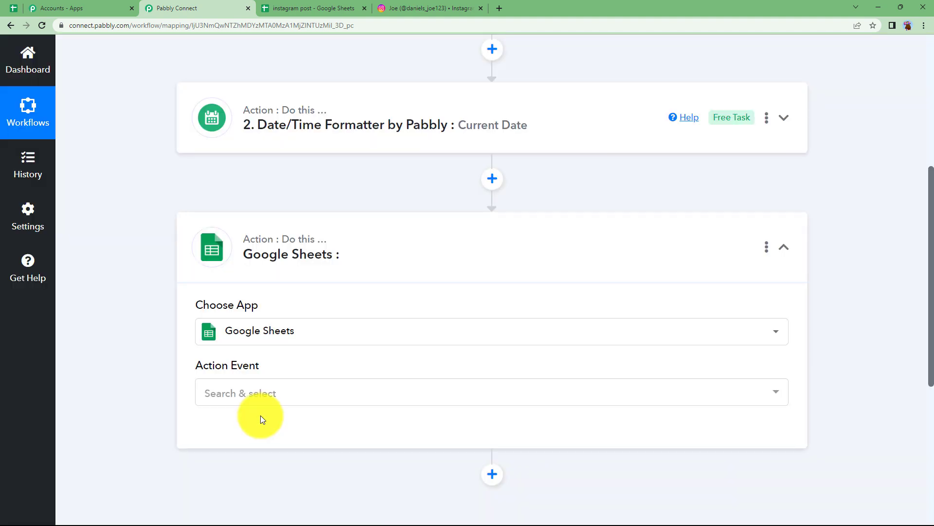
left_click(271, 398)
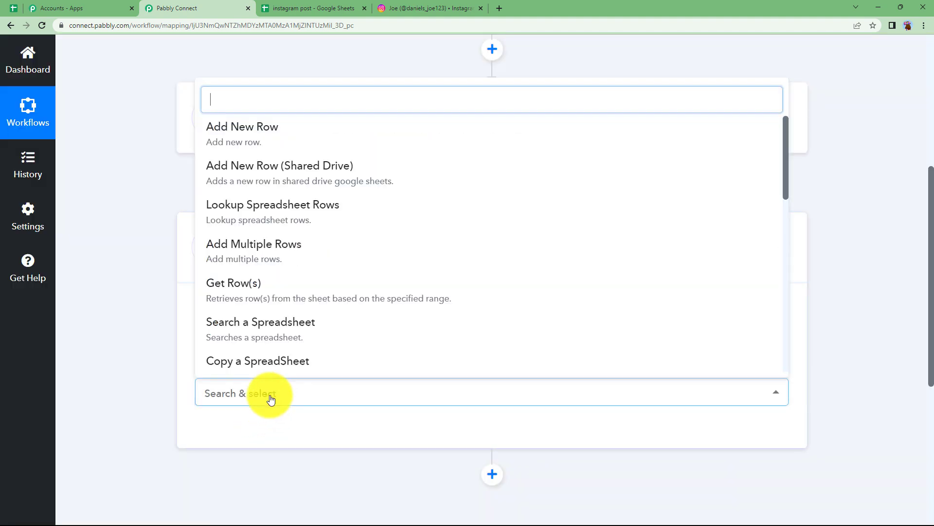
left_click(250, 211)
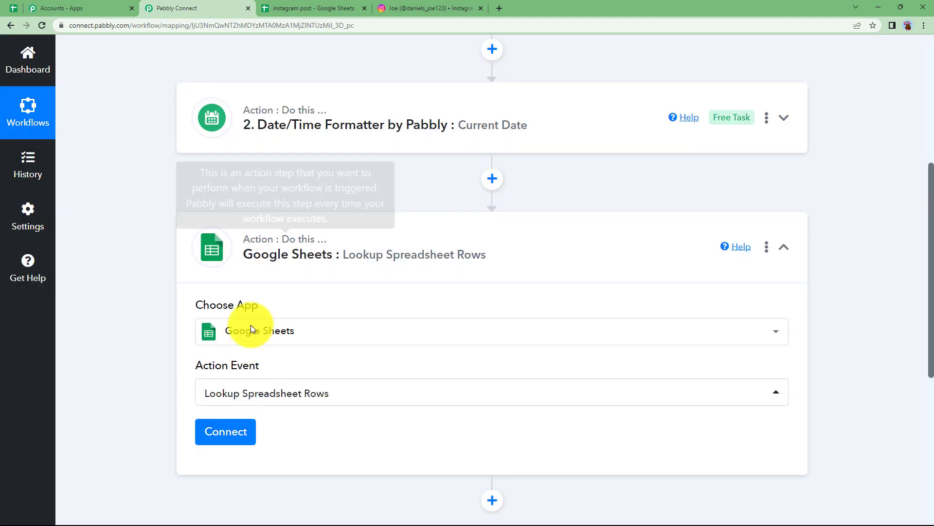
Step: Connect the lookup step through a new Google Sheets connection, signing in with Google and allowing Pabbly Connect access
left_click(351, 7)
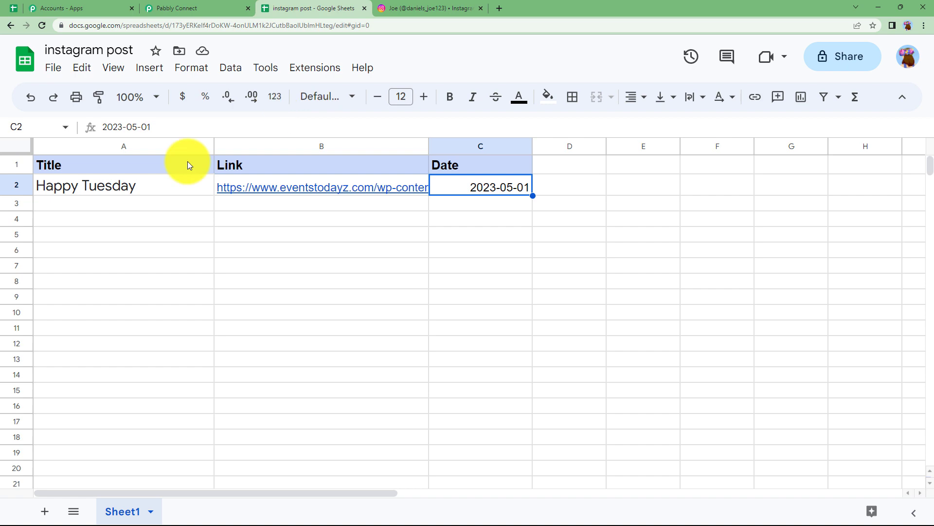
left_click(195, 1)
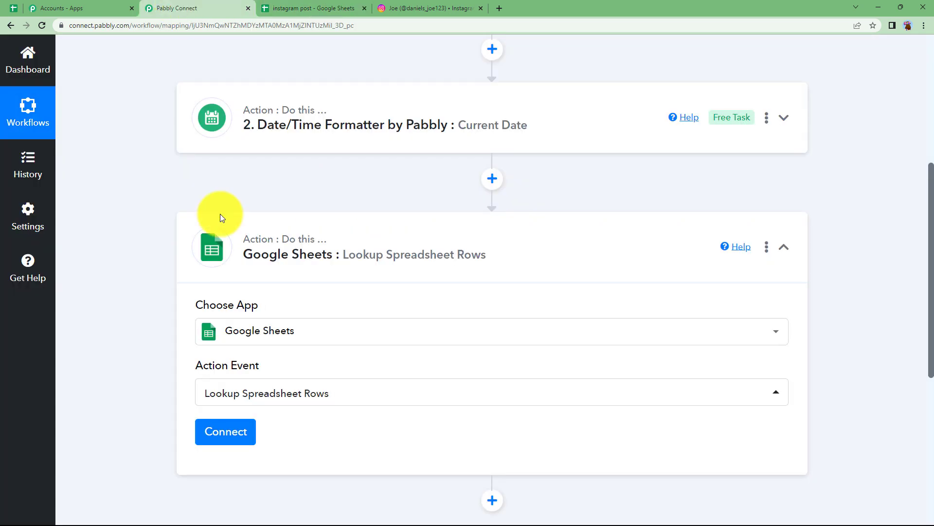
left_click(226, 431)
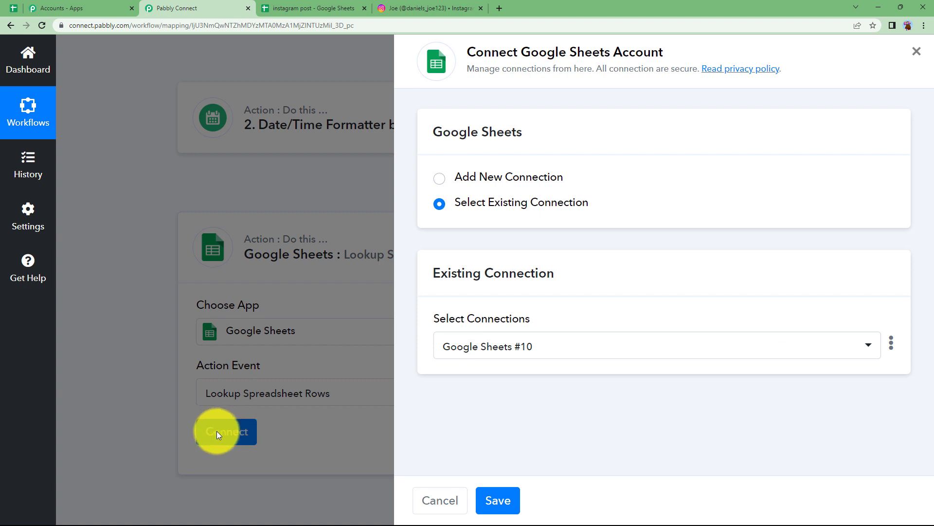
left_click(474, 178)
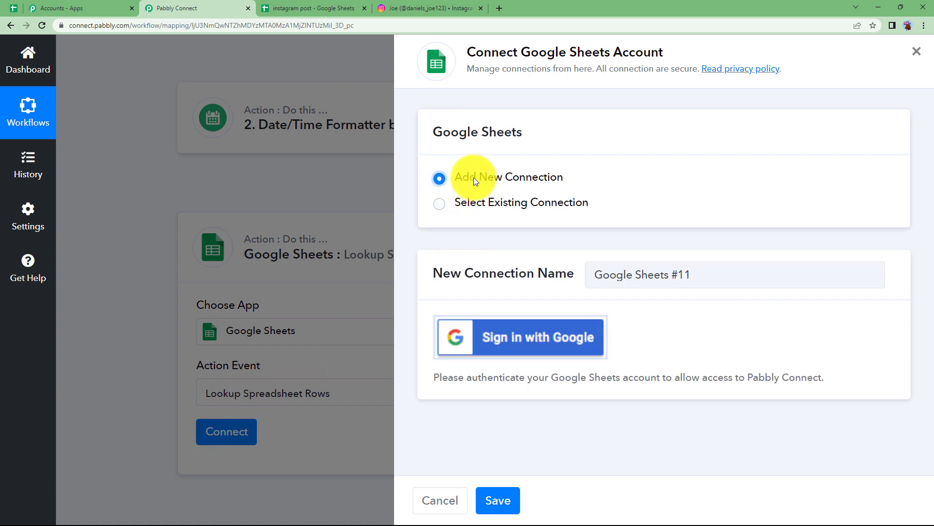
left_click(504, 355)
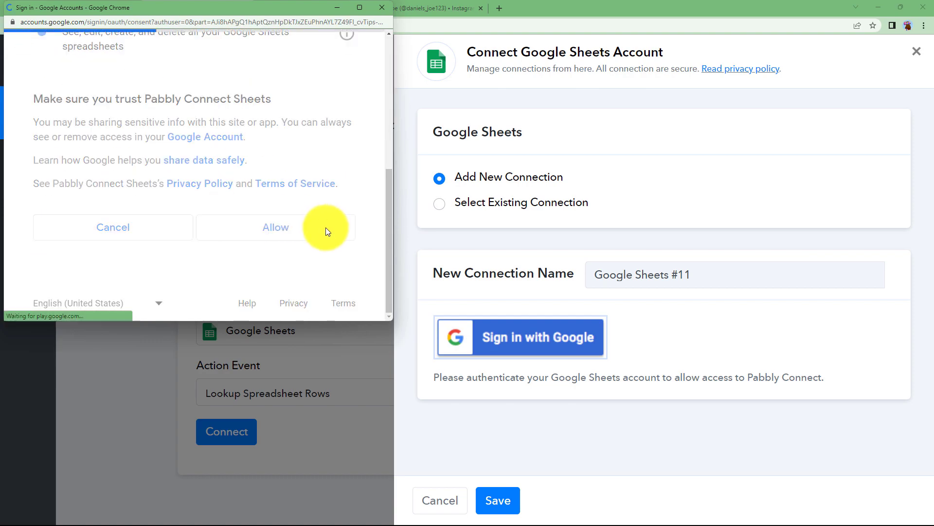
left_click(325, 226)
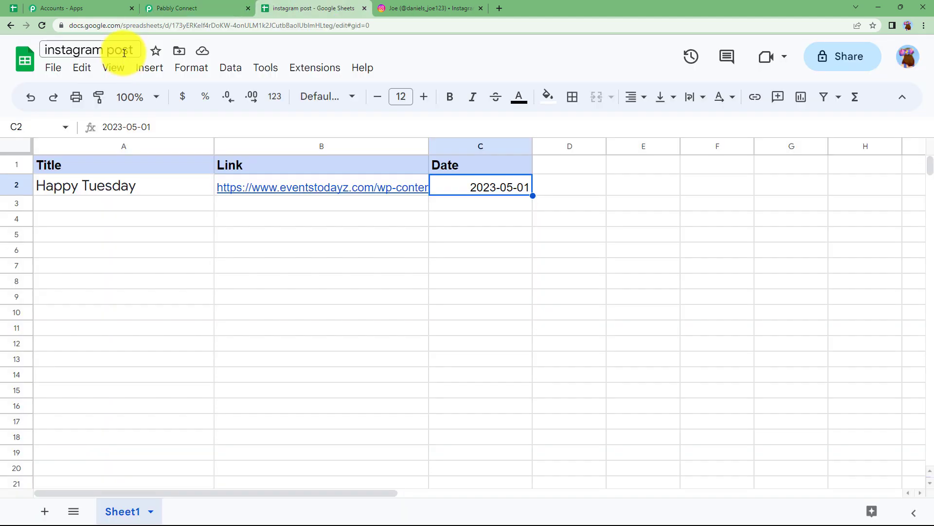
Step: Select instagram post as the spreadsheet for the Google Sheets lookup step
left_click(185, 8)
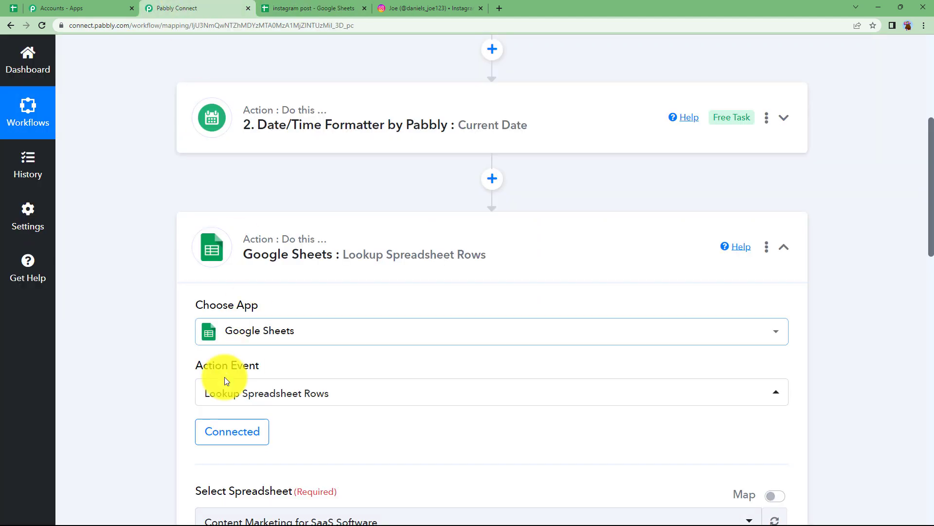
scroll(226, 381, "down", 3)
left_click(271, 376)
scroll(265, 303, "down", 1)
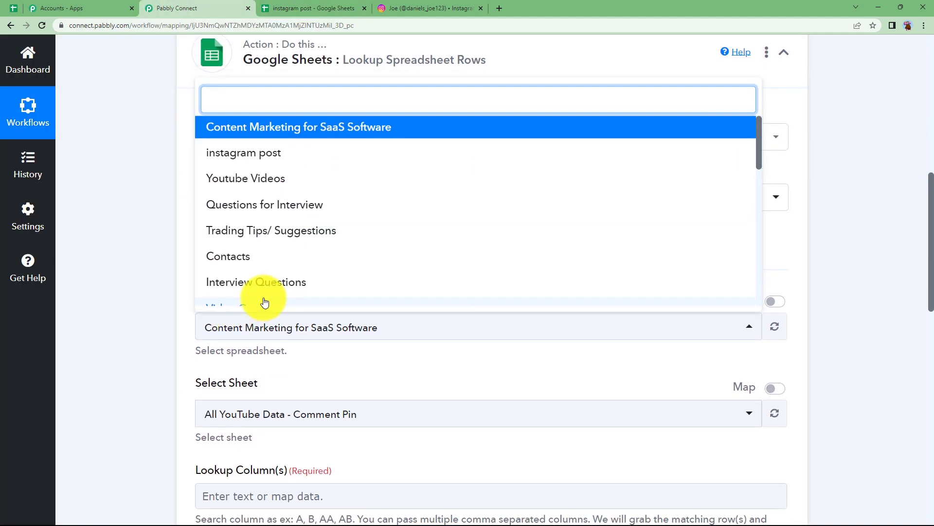
left_click(271, 156)
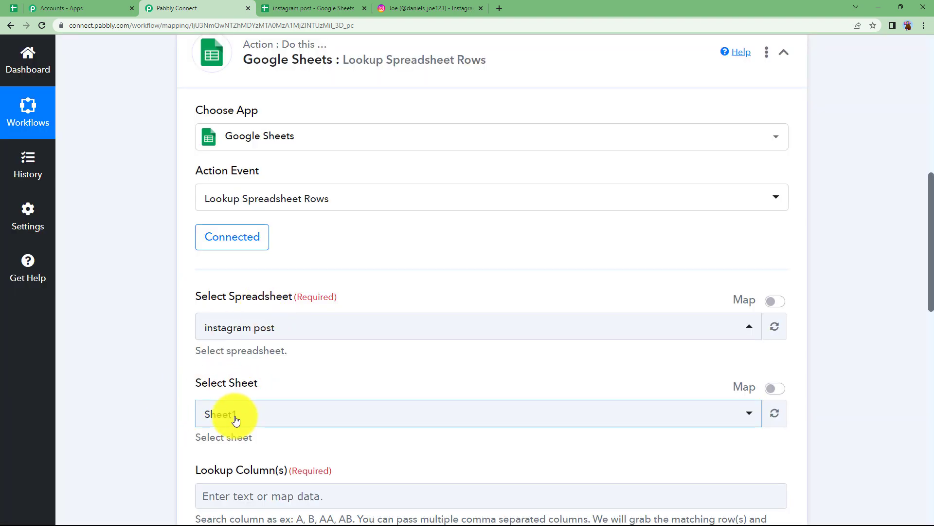
Step: Examine the Lookup Column(s) field and its description of how to specify the search columns
scroll(171, 367, "down", 3)
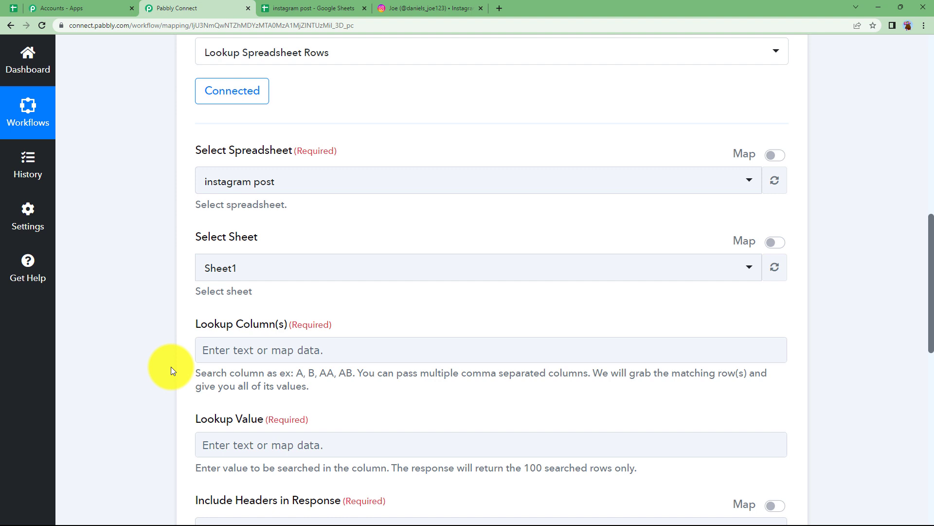
scroll(169, 357, "down", 1)
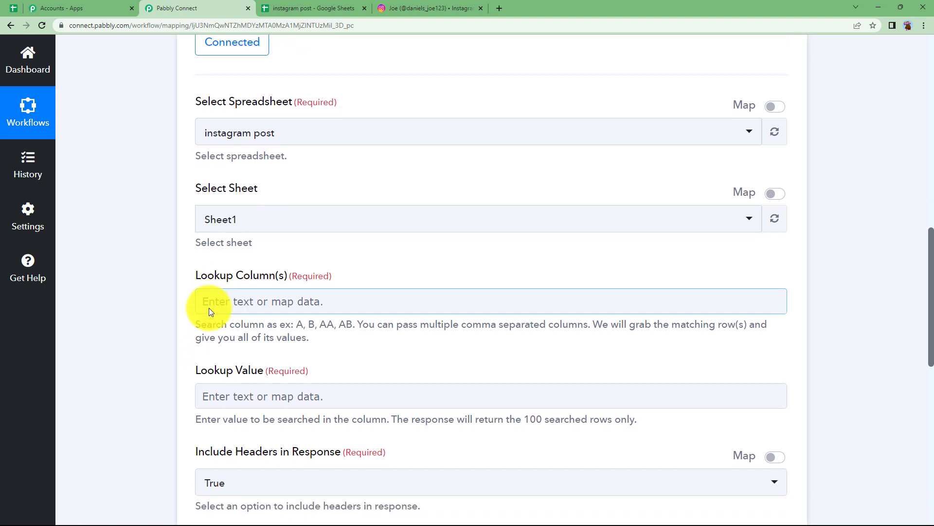
left_click_drag(194, 322, 318, 344)
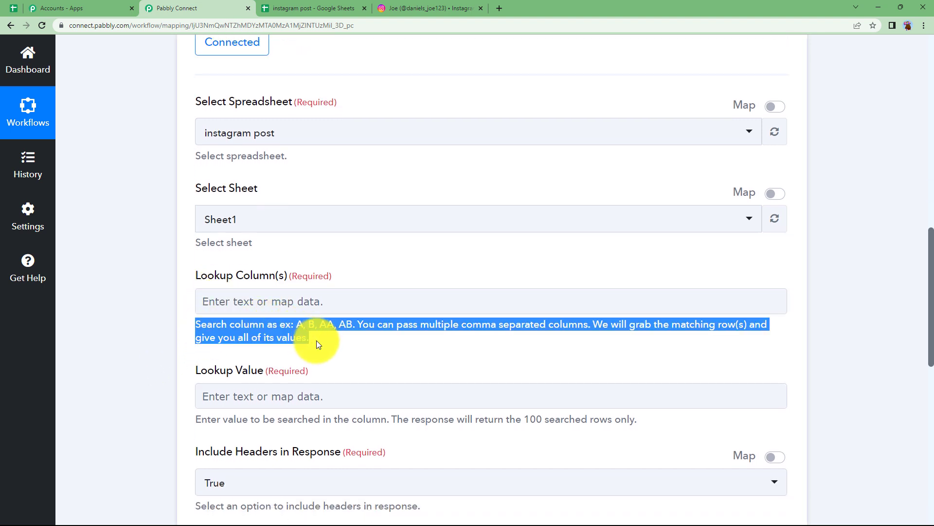
left_click(287, 334)
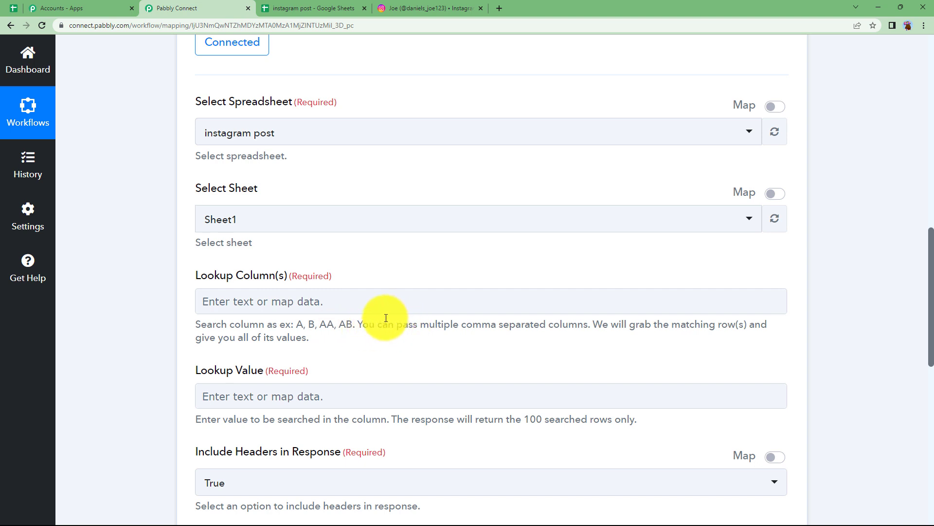
left_click(328, 307)
left_click(206, 322)
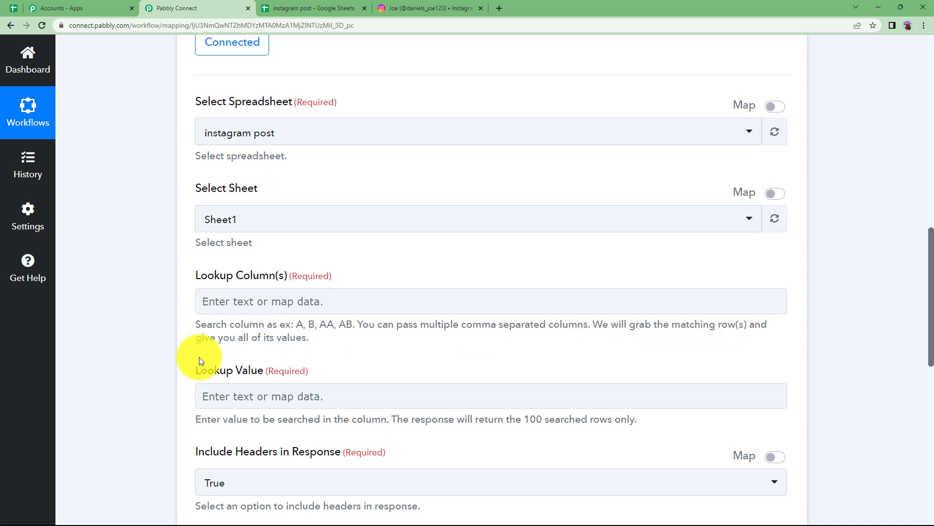
Step: Set the lookup columns of the Google Sheets step to A, B, C, matching the columns used in the instagram post spreadsheet
left_click(297, 300)
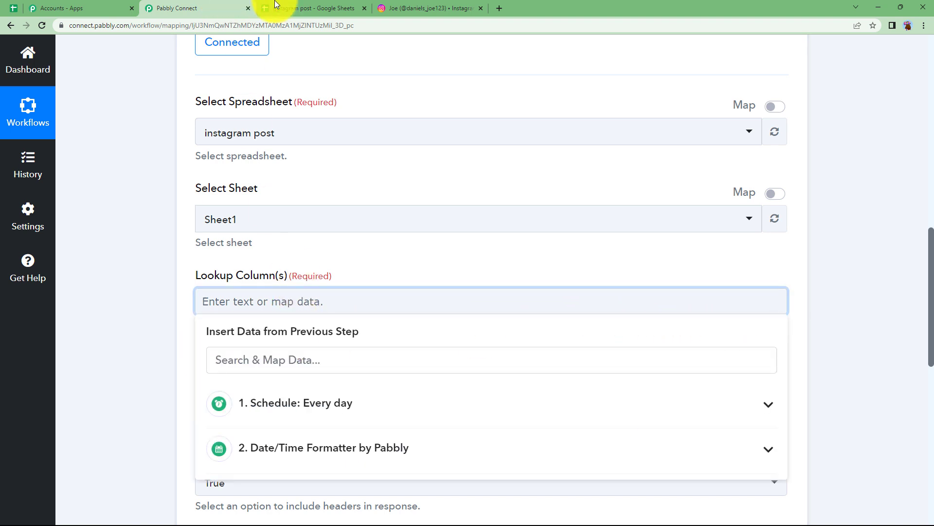
left_click(287, 8)
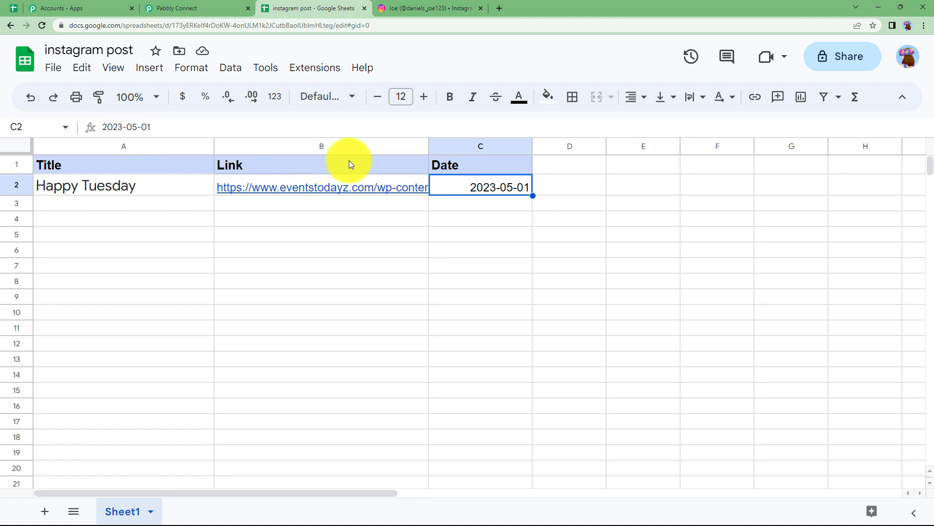
left_click(185, 9)
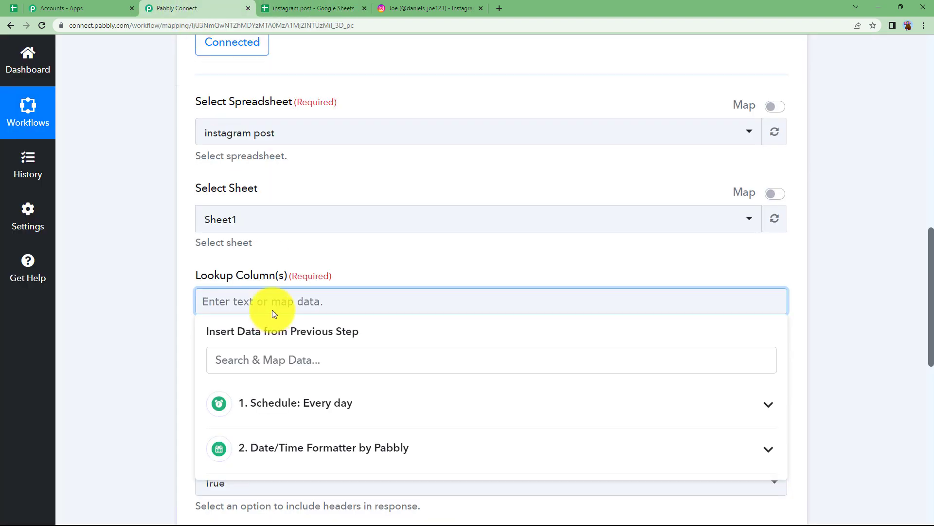
type("A, B, C")
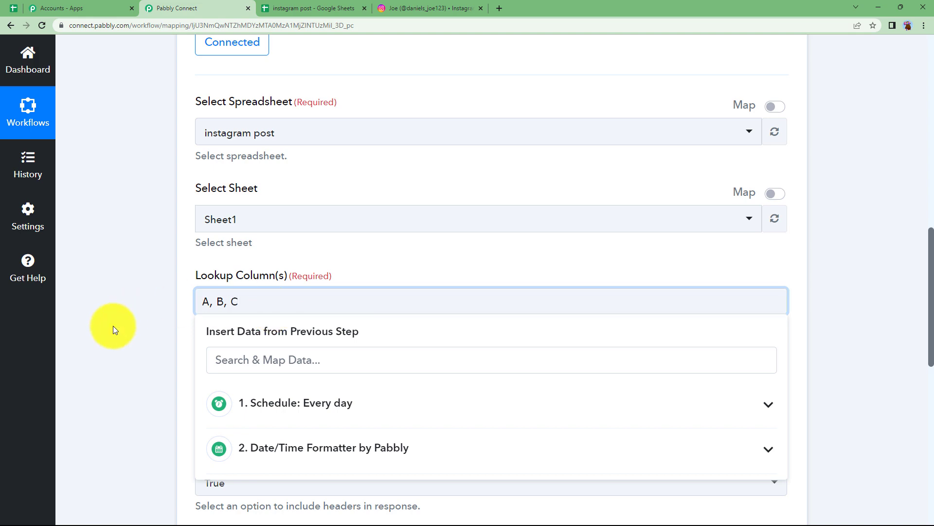
left_click(99, 355)
Step: Compare the spreadsheet's Date entry with the format and Datetime response of the Date/Time Formatter step
scroll(170, 342, "down", 3)
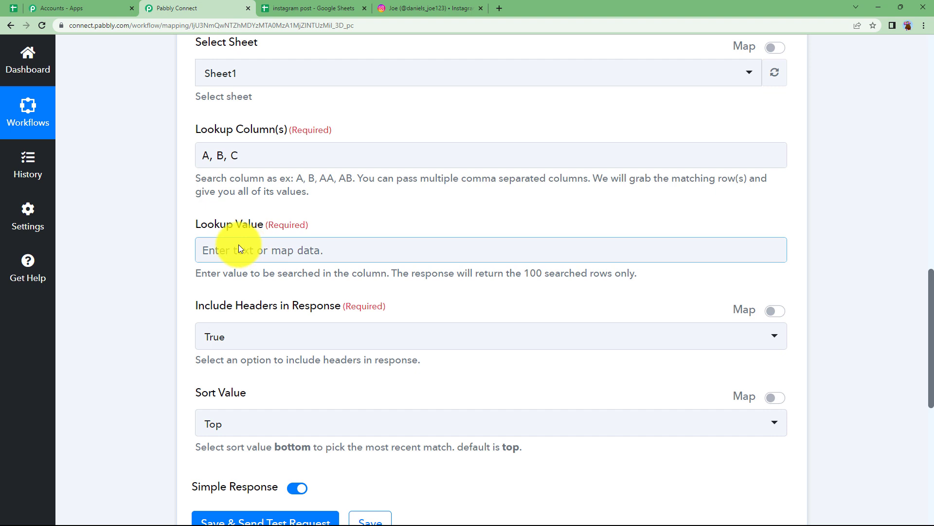
left_click(305, 10)
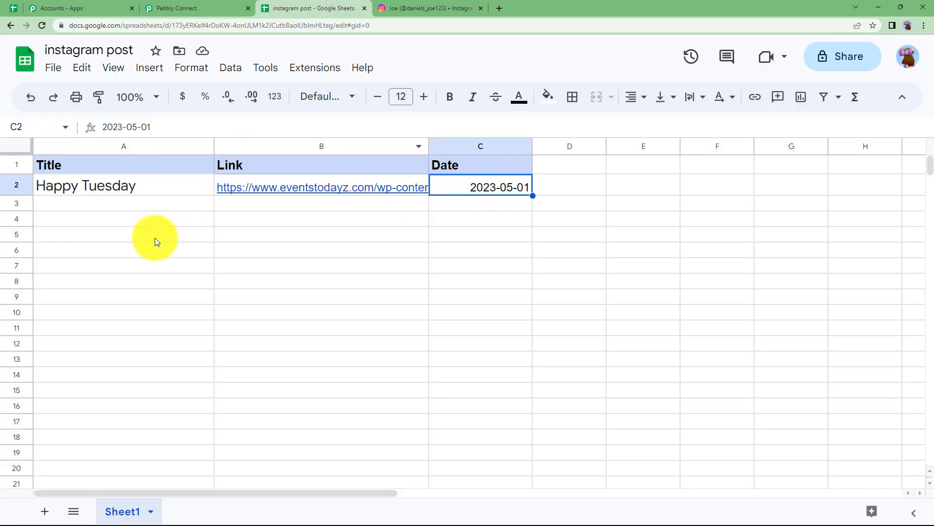
left_click(515, 218)
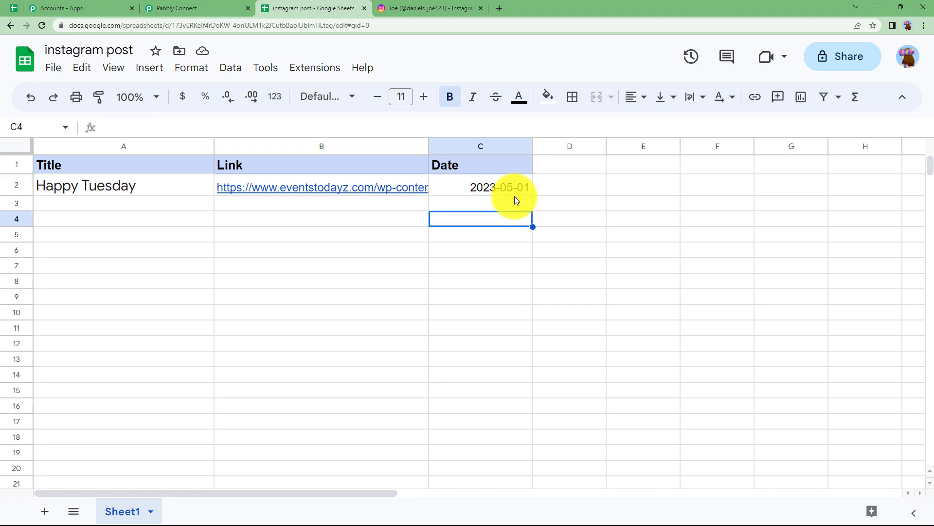
left_click(168, 7)
scroll(254, 209, "up", 9)
scroll(185, 232, "down", 6)
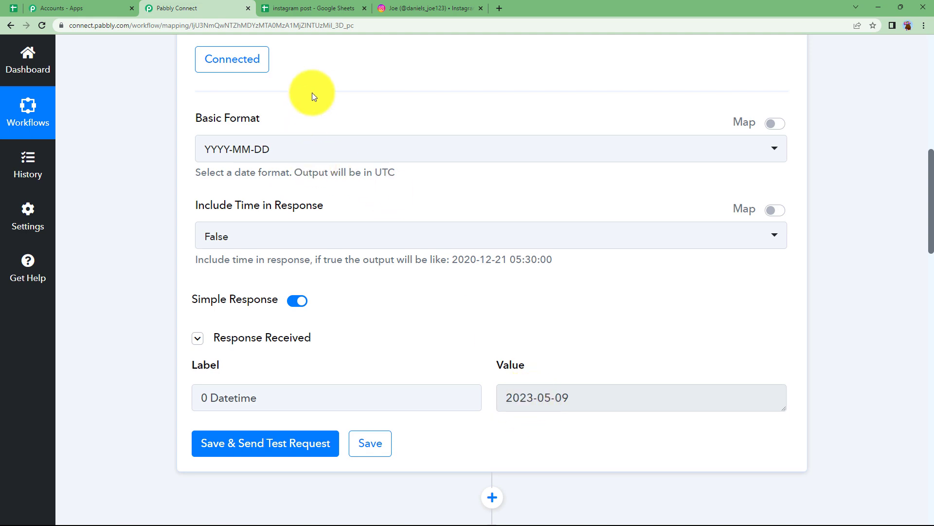
scroll(311, 92, "up", 5)
left_click(312, 7)
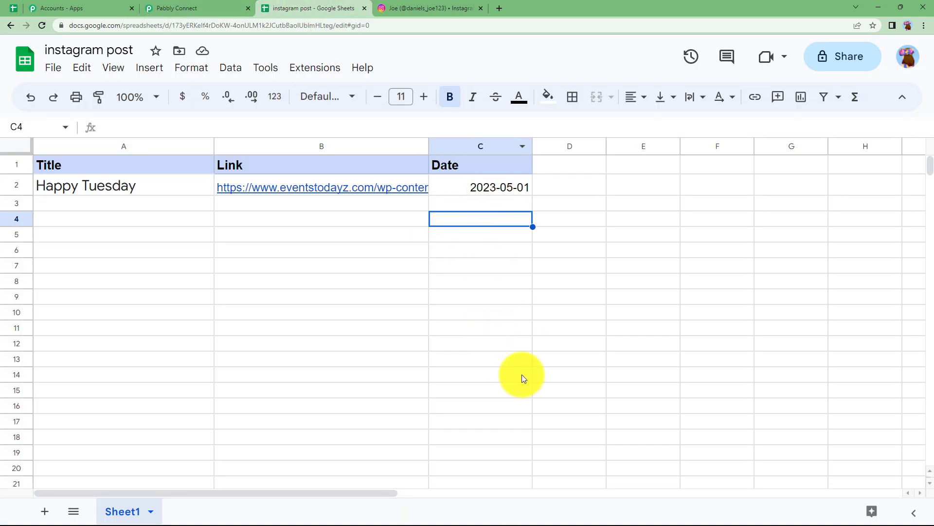
left_click(185, 8)
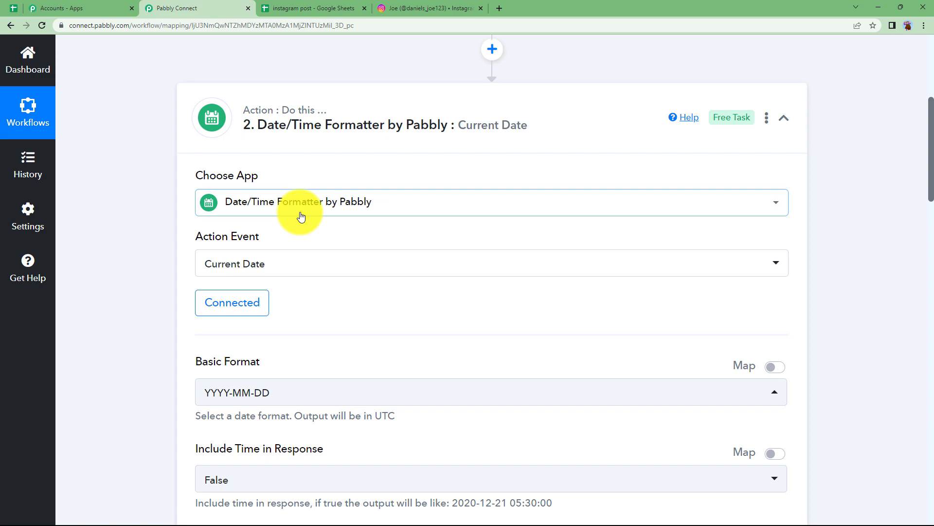
scroll(267, 287, "down", 5)
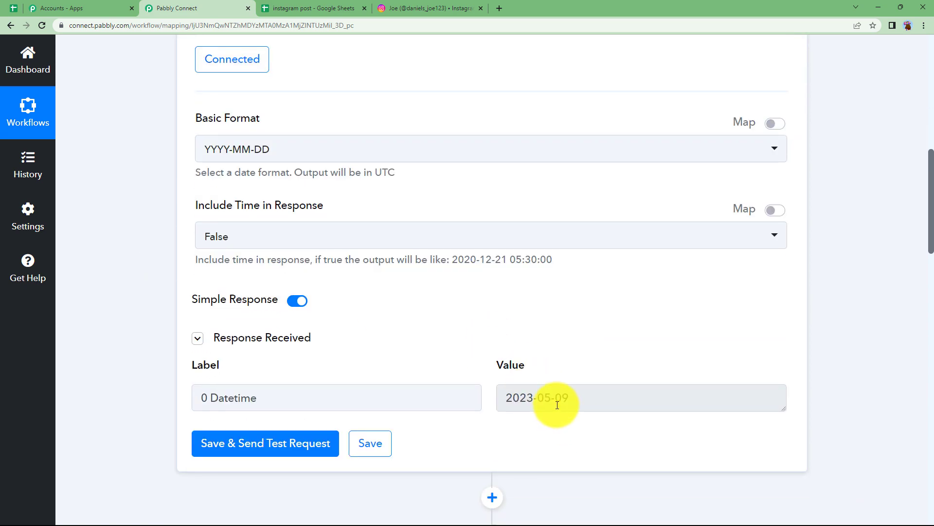
Step: Change the date in cell C2 of the instagram post spreadsheet to 2023-05-09
left_click(282, 8)
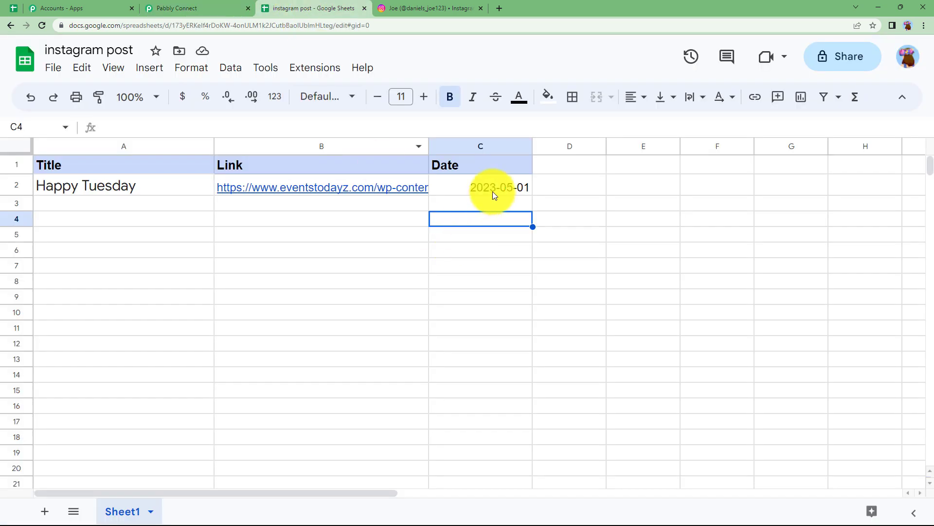
left_click(529, 183)
double_click(529, 183)
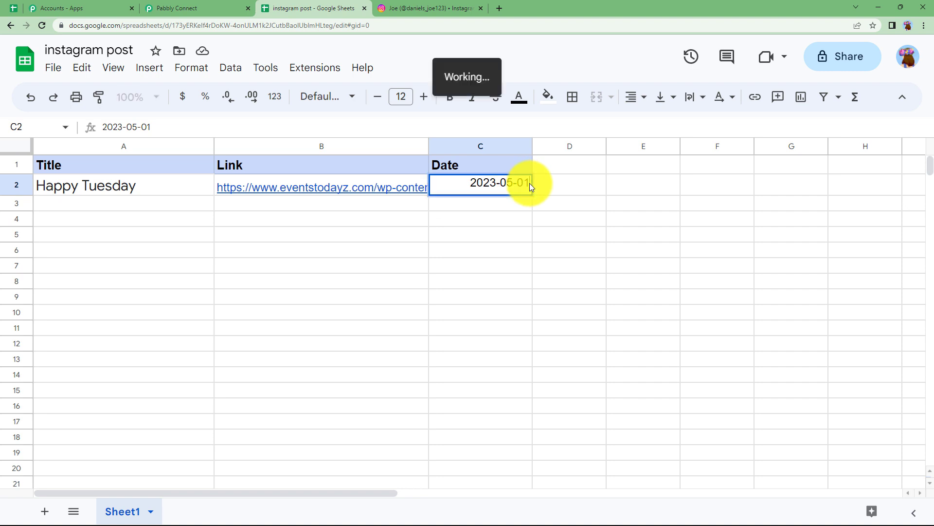
left_click(523, 183)
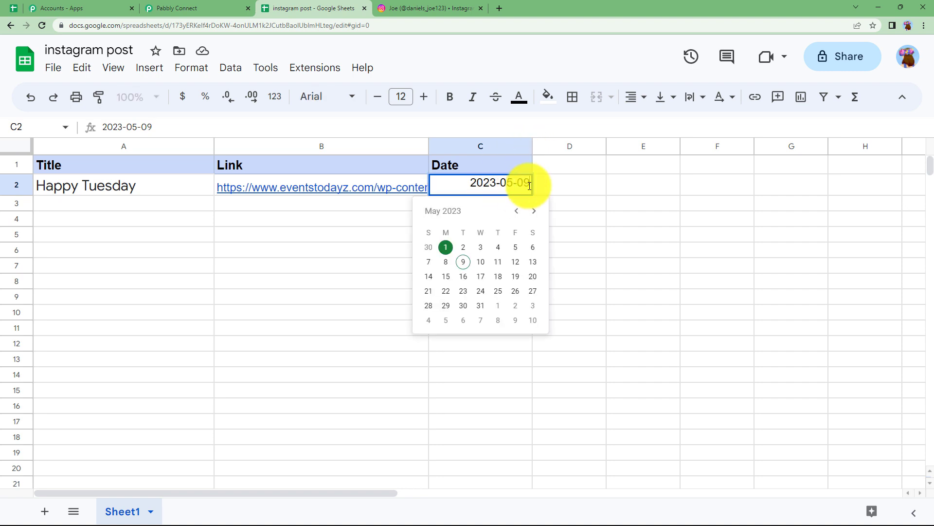
left_click(584, 200)
left_click(498, 188)
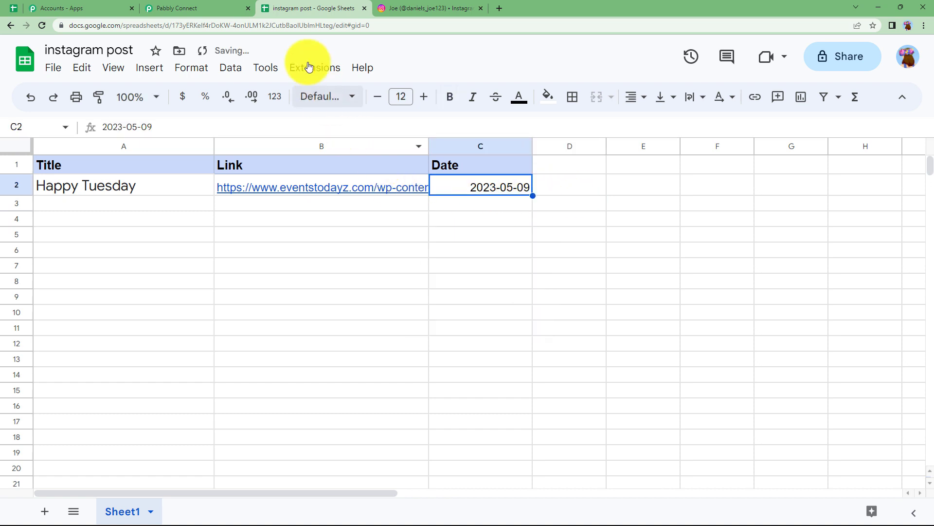
Step: Map the Lookup Value of the Google Sheets step to the 0 Datetime output of the Date/Time Formatter step
left_click(236, 8)
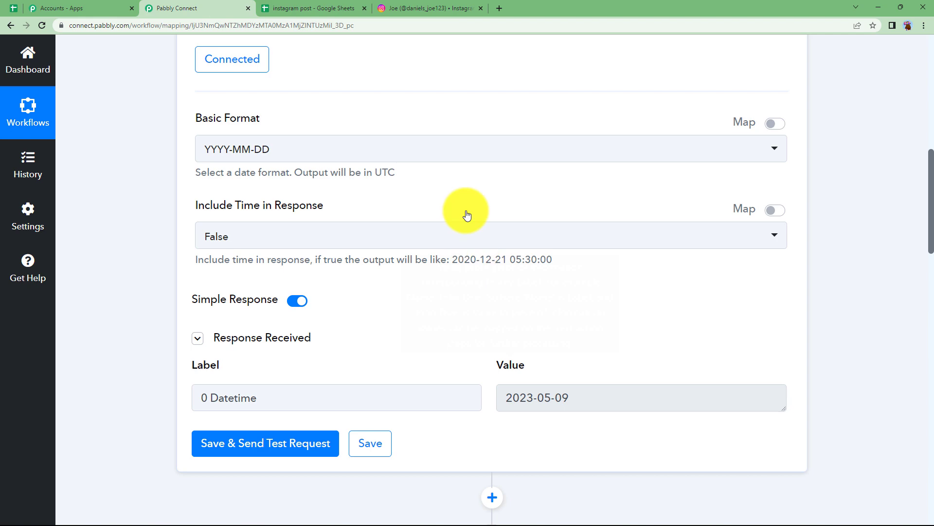
left_click(311, 9)
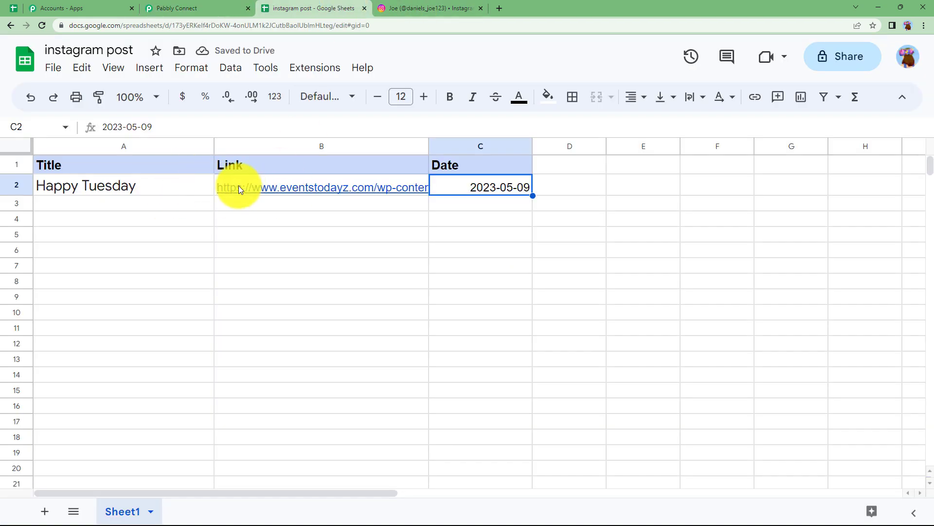
left_click(238, 8)
scroll(282, 250, "down", 18)
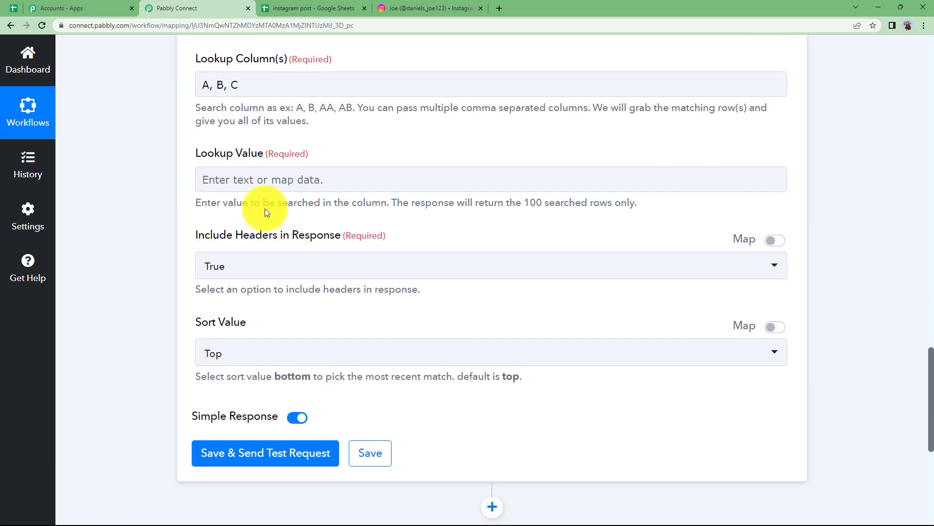
left_click(271, 183)
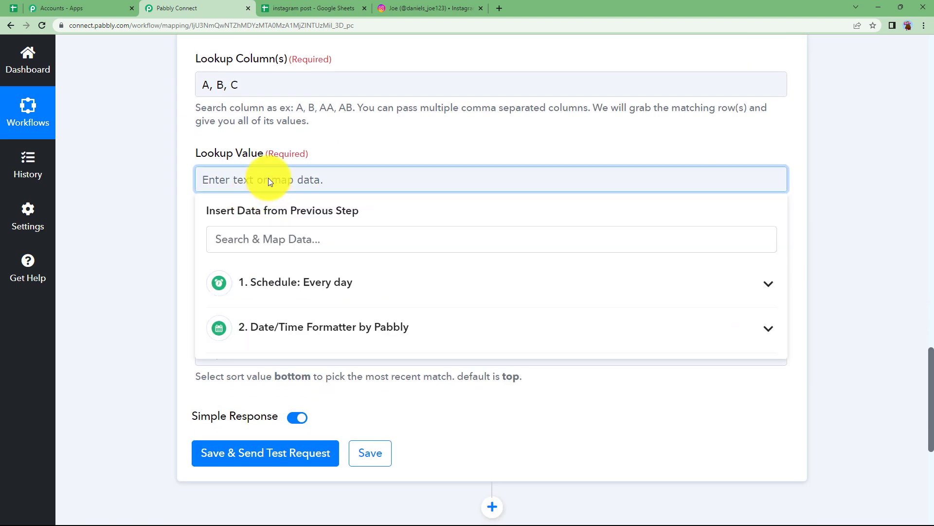
left_click(261, 333)
left_click(360, 368)
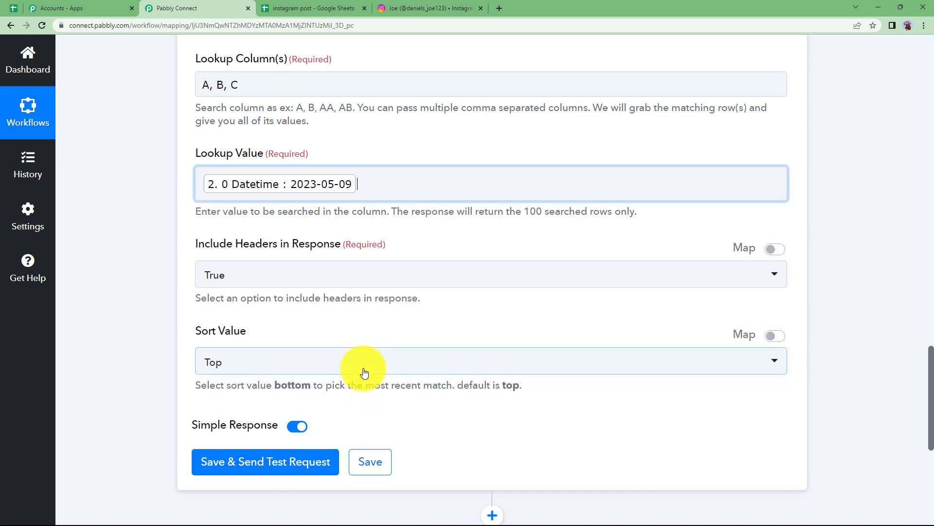
left_click(148, 202)
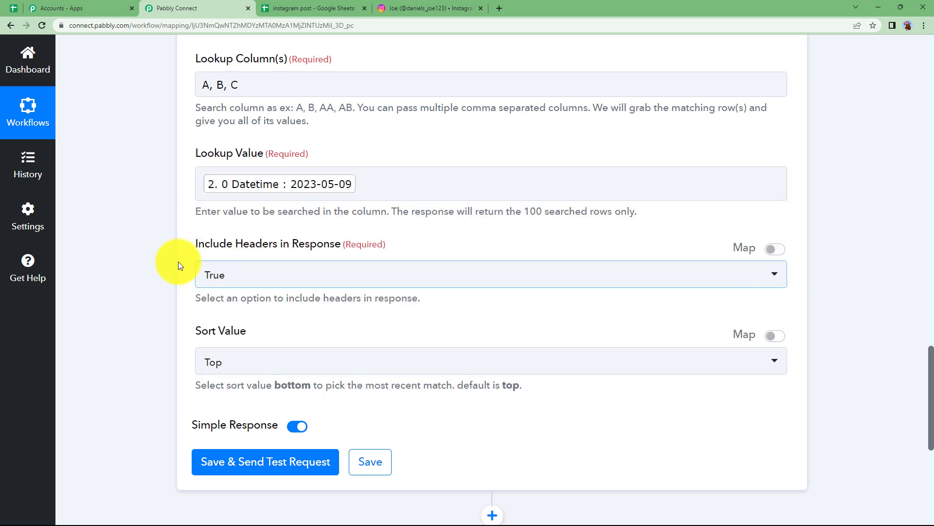
Step: Check the spreadsheet's header row and try Include Headers in Response as False before restoring True
scroll(173, 278, "down", 2)
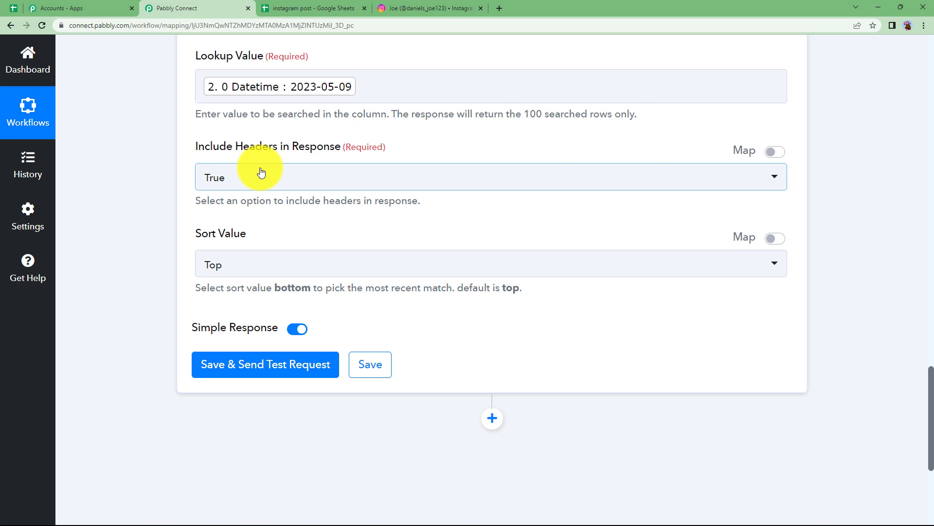
left_click(282, 8)
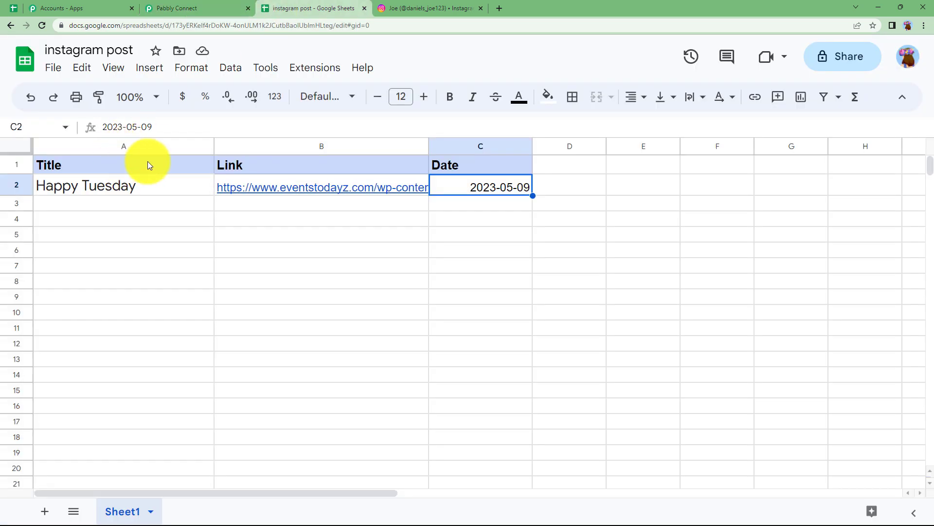
left_click(184, 8)
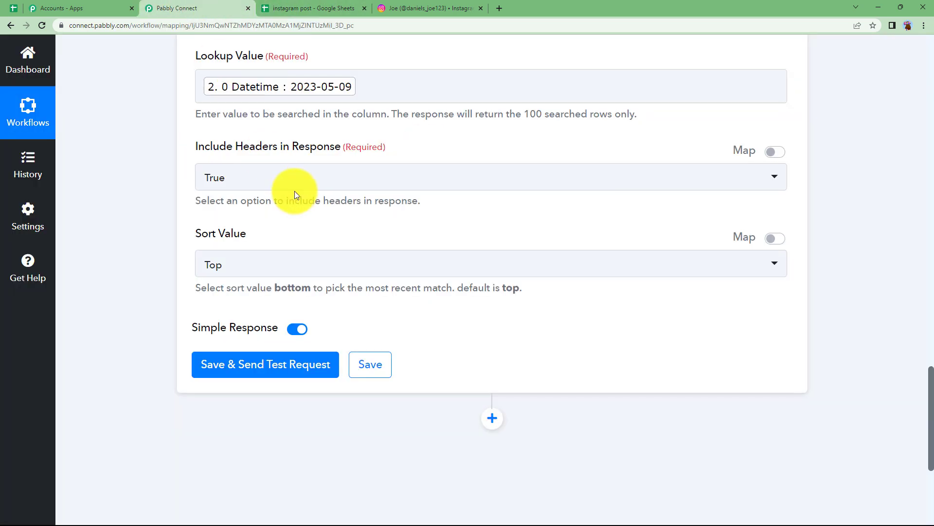
left_click(261, 177)
left_click(246, 267)
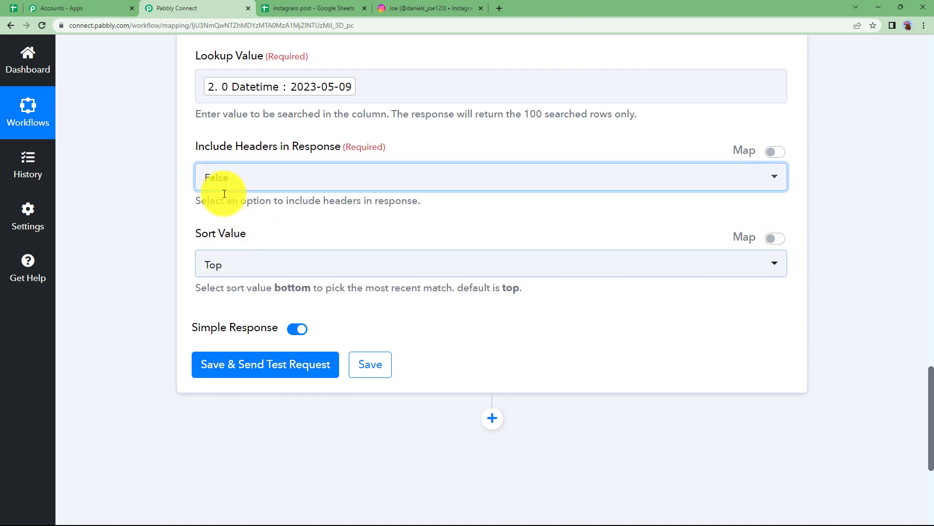
left_click(225, 187)
left_click(234, 238)
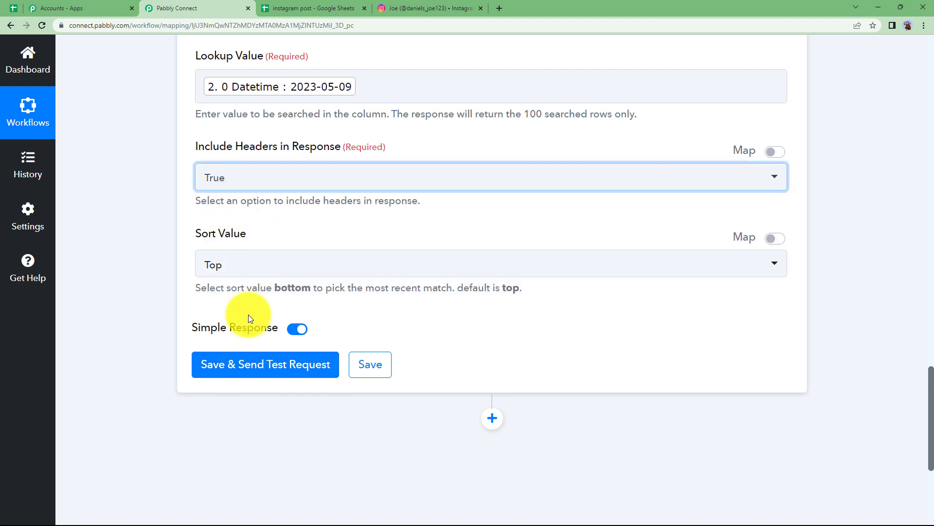
Step: Save the lookup step with a test request and check the returned title, link and date values
left_click(248, 362)
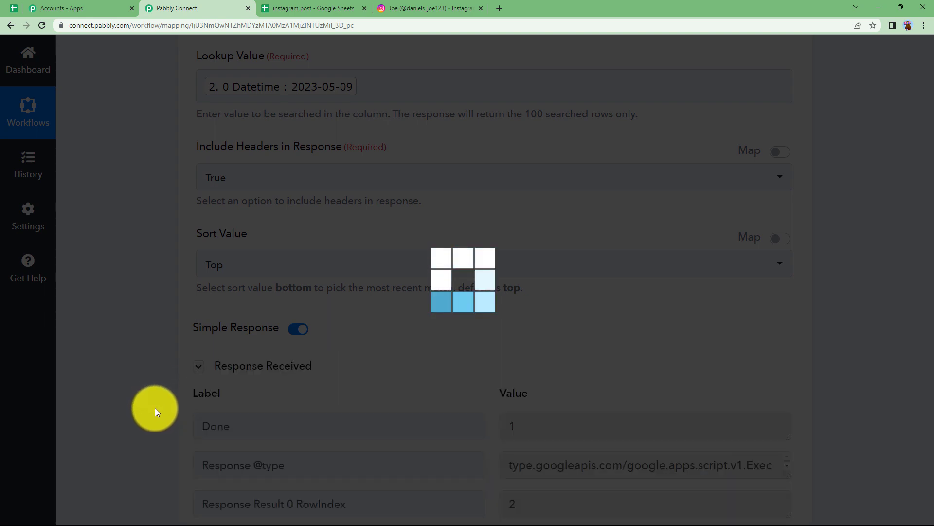
scroll(155, 408, "down", 5)
triple_click(546, 298)
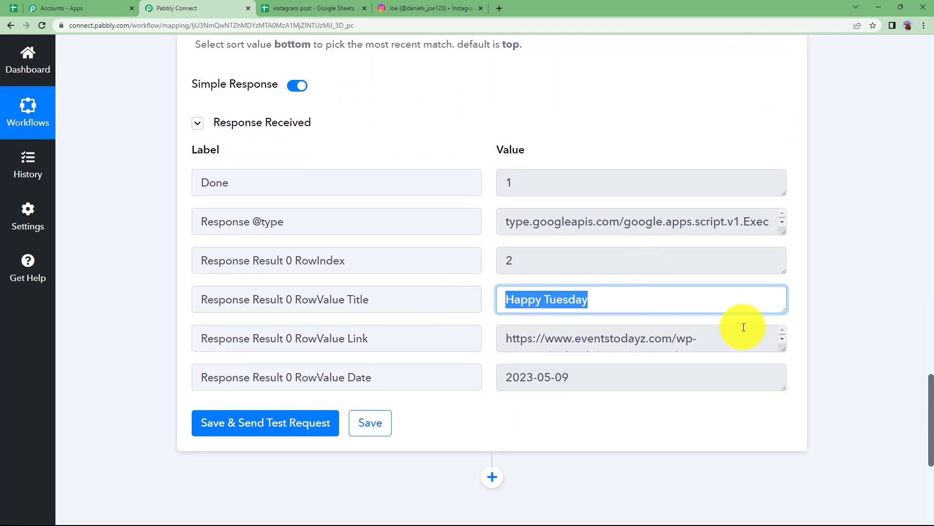
left_click_drag(640, 336, 478, 346)
left_click_drag(651, 387, 474, 382)
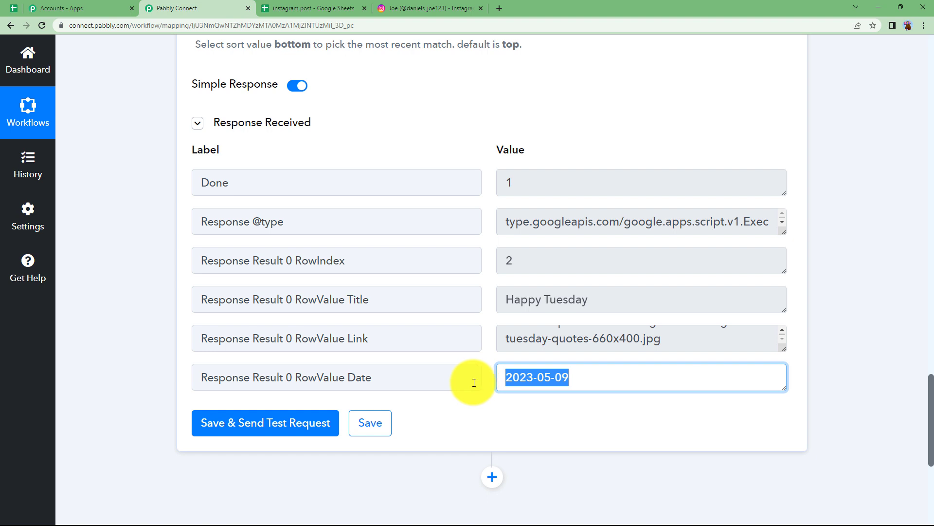
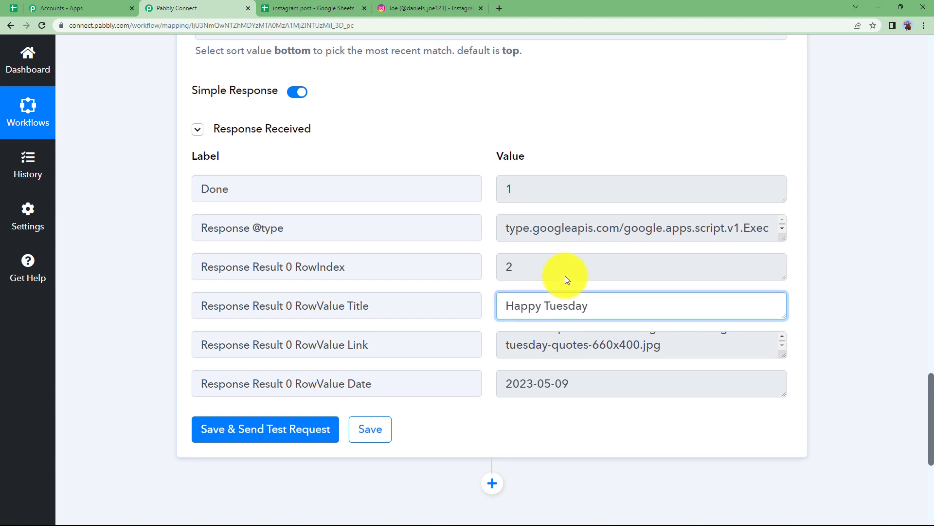
Step: Collapse the Google Sheets lookup step and add OpenAI as the next action app below it
scroll(565, 276, "up", 3)
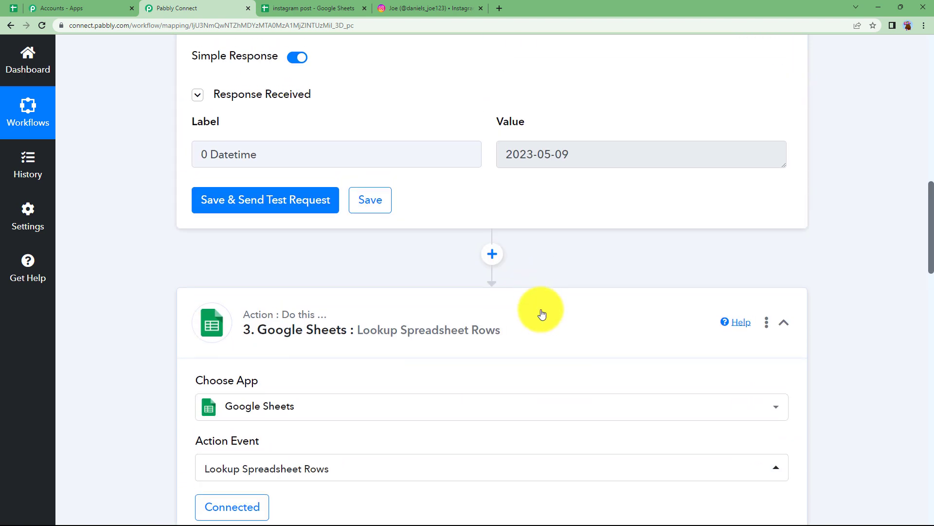
left_click(538, 316)
left_click(496, 237)
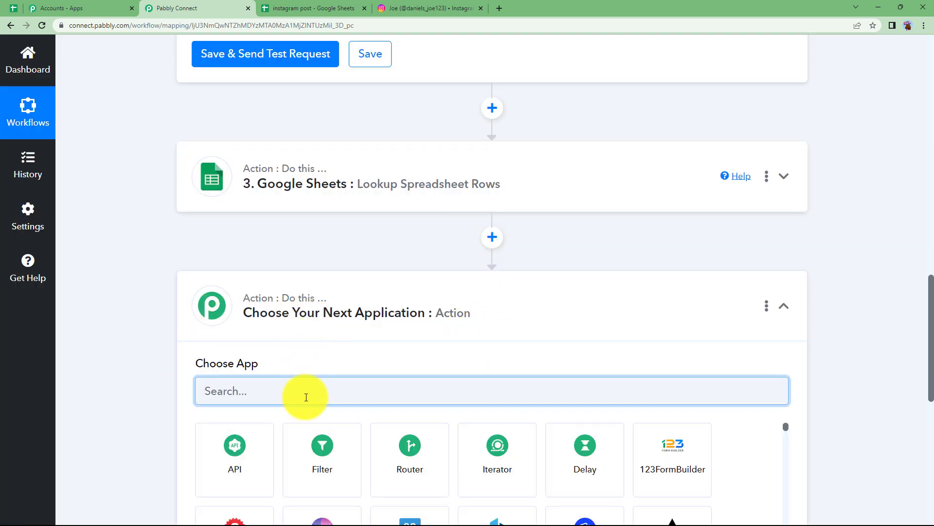
type("OPEN")
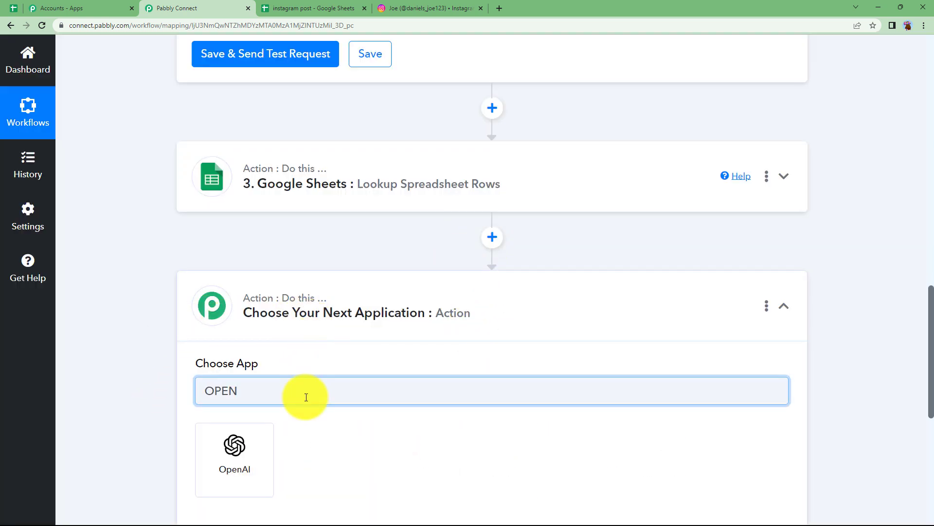
left_click(246, 468)
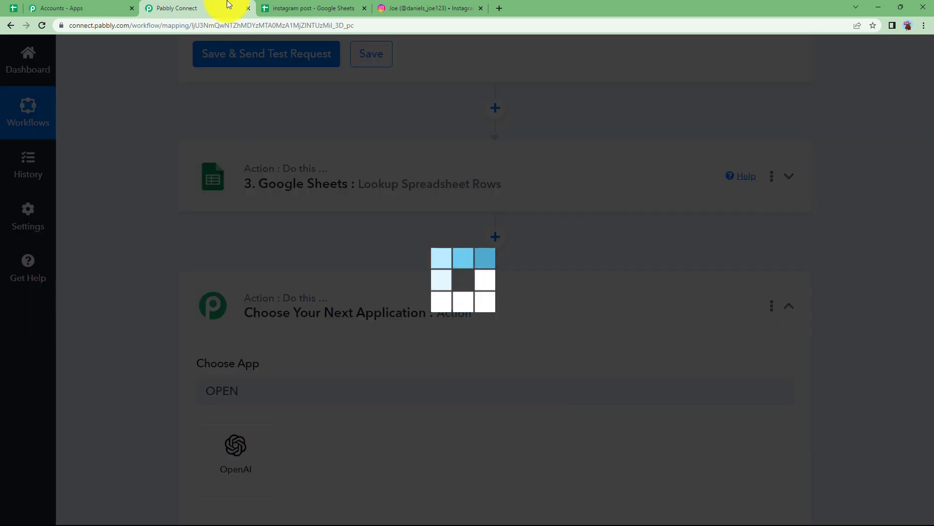
Step: Set the action event of the OpenAI step to Generate Content
left_click(308, 11)
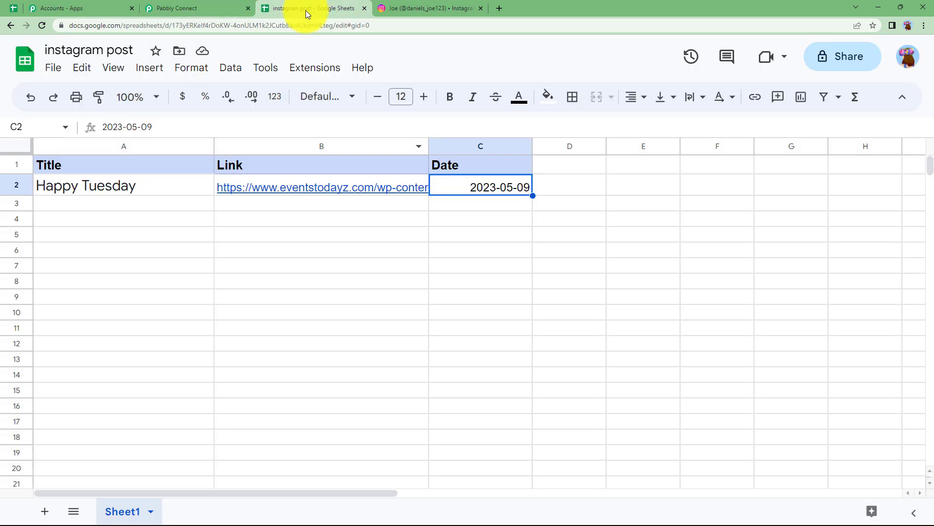
left_click(171, 4)
scroll(229, 364, "down", 3)
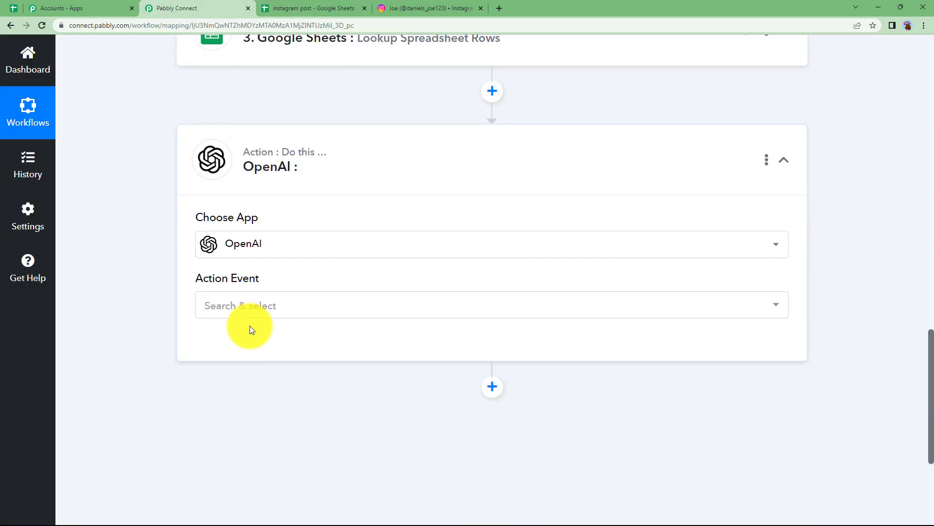
left_click(271, 309)
left_click(246, 452)
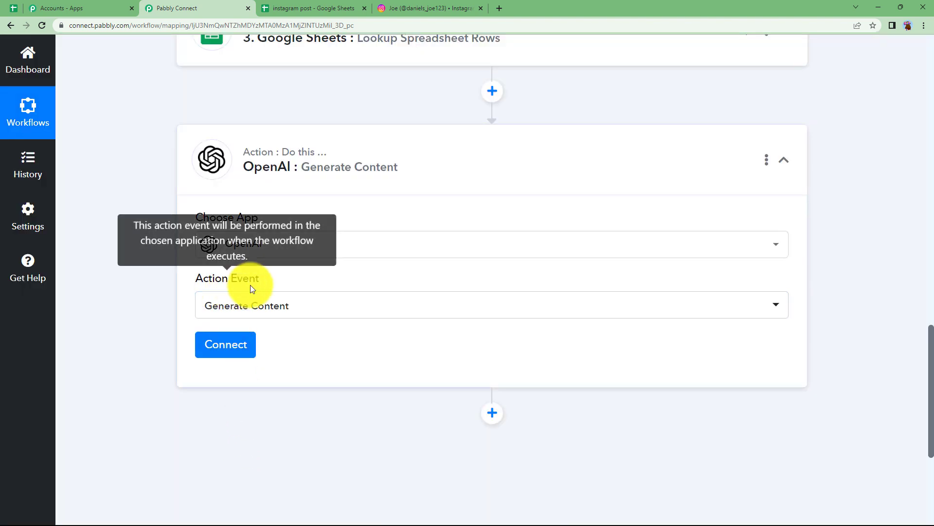
Step: Start a new OpenAI connection, then create a secret key named NEW on the OpenAI API keys page and copy it
left_click(245, 348)
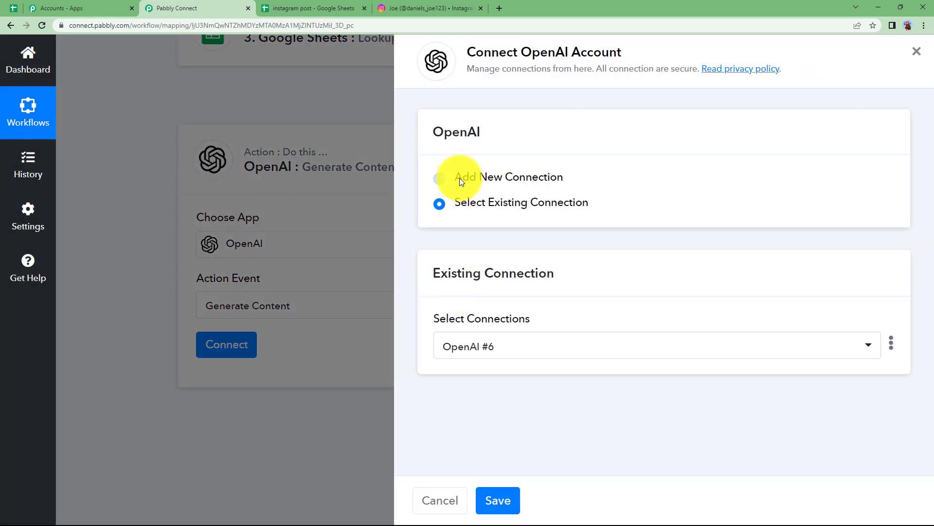
left_click(460, 177)
left_click(483, 335)
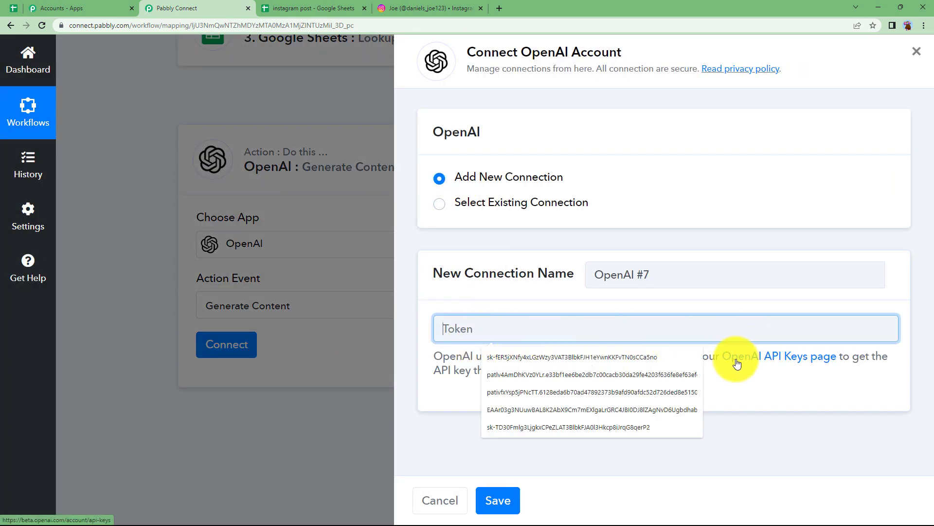
left_click(781, 360)
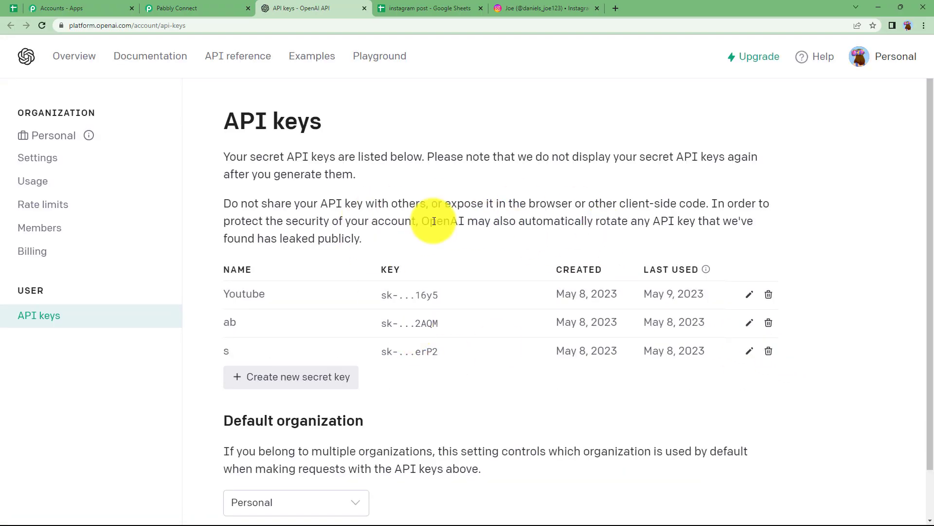
left_click(339, 380)
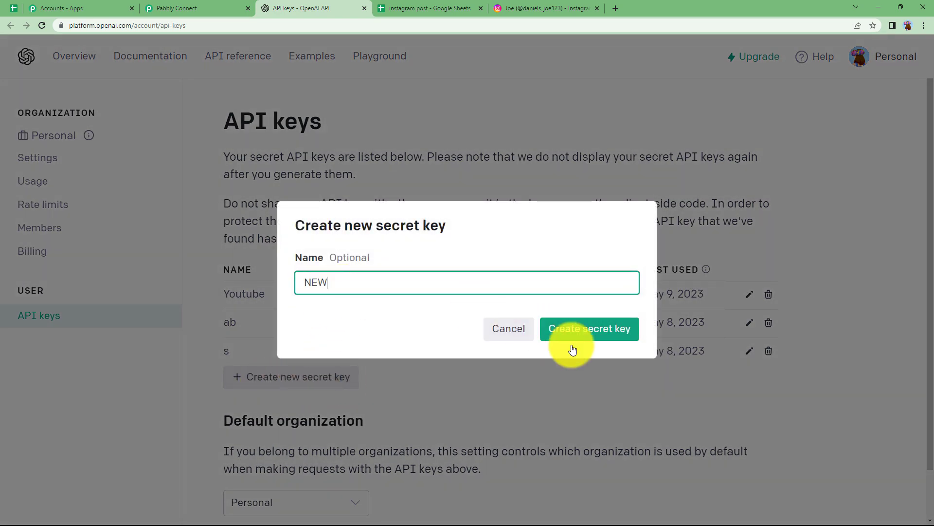
left_click(589, 334)
left_click(626, 304)
Step: Paste the copied API key into the connection's Token field in Pabbly Connect and save the connection
left_click(194, 9)
left_click(449, 321)
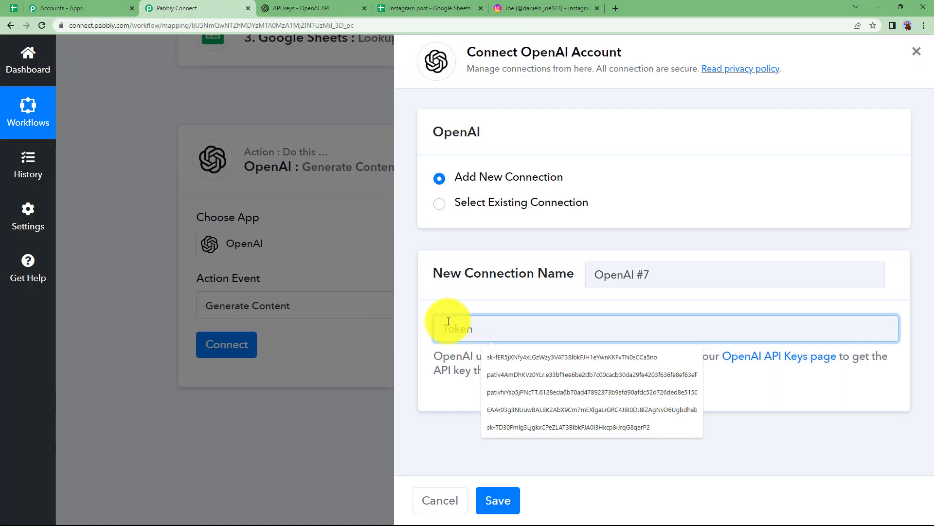
key("ctrl+v")
left_click(497, 511)
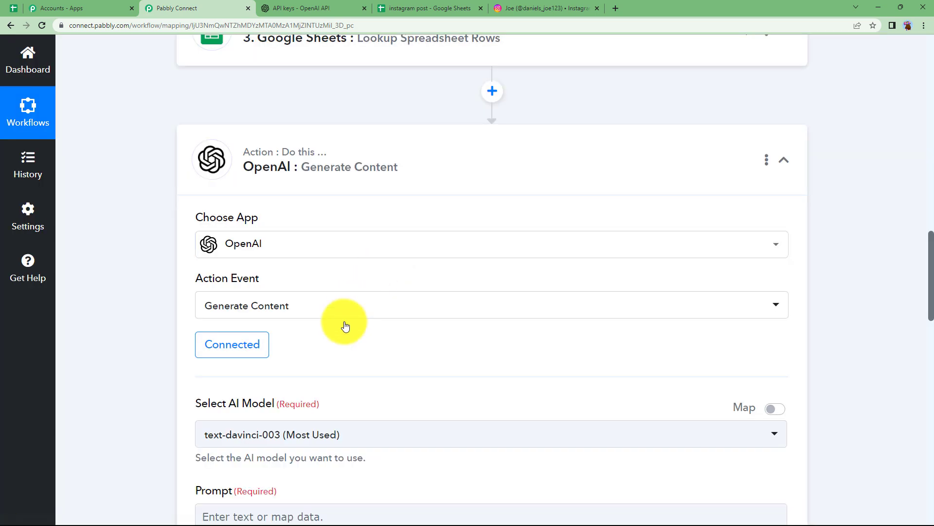
Step: Review the OpenAI step's model, prompt, token, sampling and penalty fields, and look at the spreadsheet's columns
scroll(240, 314, "down", 4)
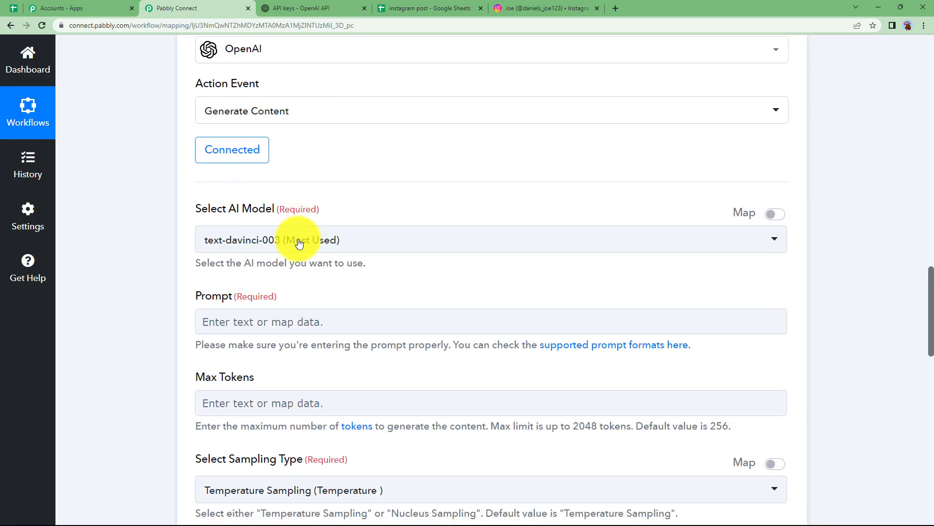
left_click(239, 314)
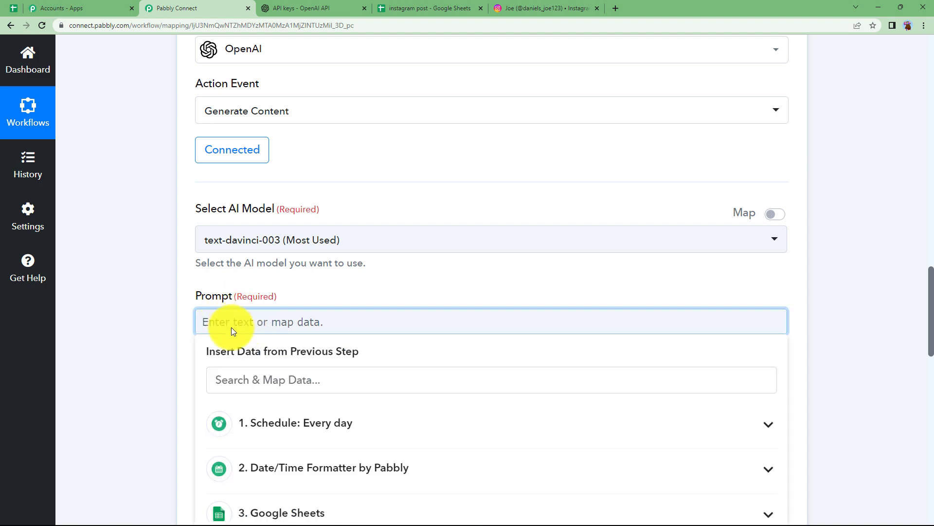
left_click(174, 313)
scroll(200, 263, "down", 3)
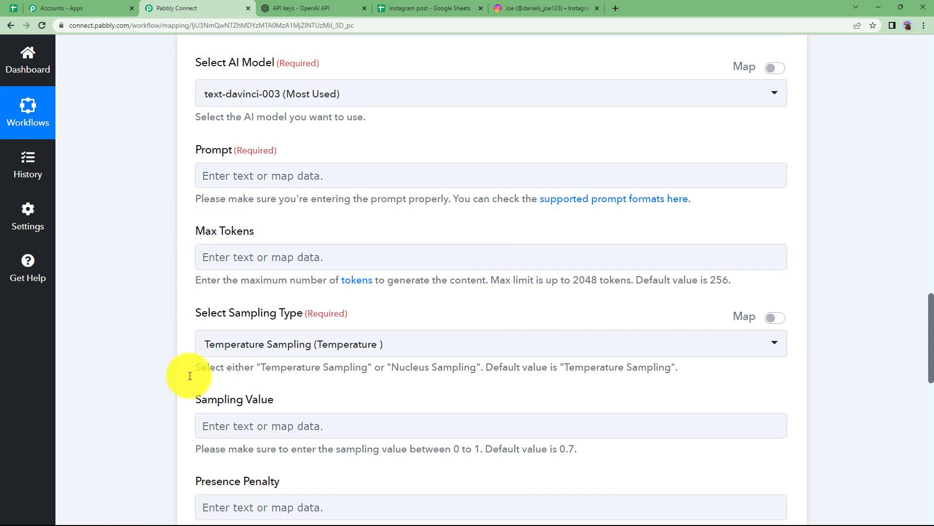
scroll(160, 371, "down", 3)
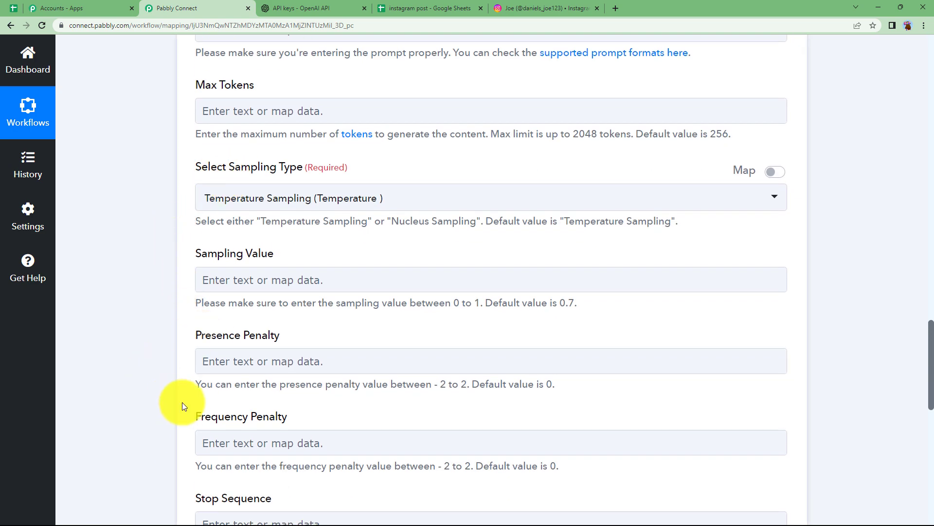
left_click(389, 8)
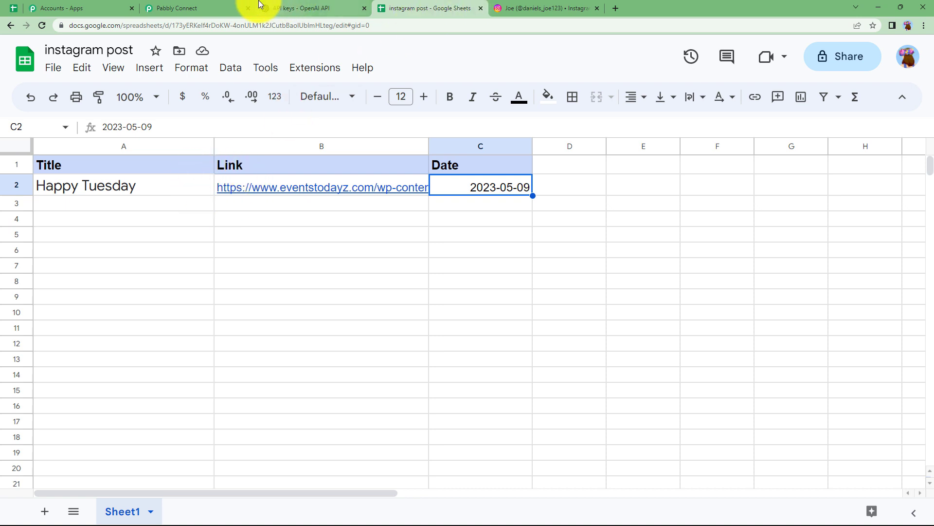
left_click(204, 8)
left_click(213, 288)
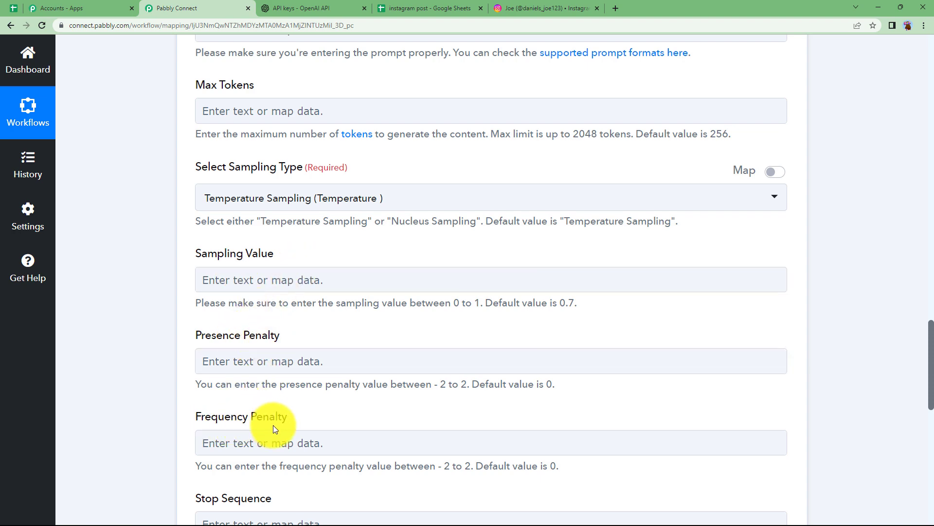
Step: Close the new secret key dialog and examine the model parameters in the OpenAI Playground, including the Temperature explanation
left_click(327, 4)
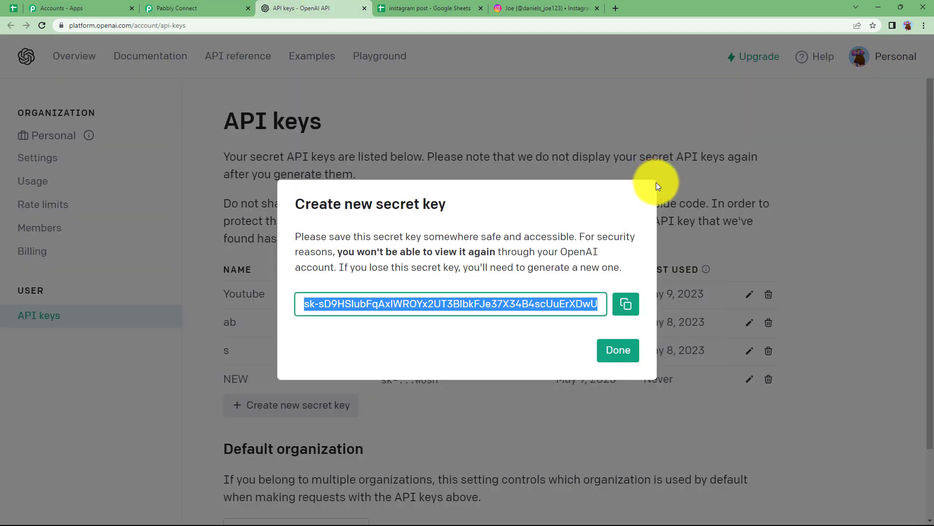
left_click(618, 349)
left_click(381, 58)
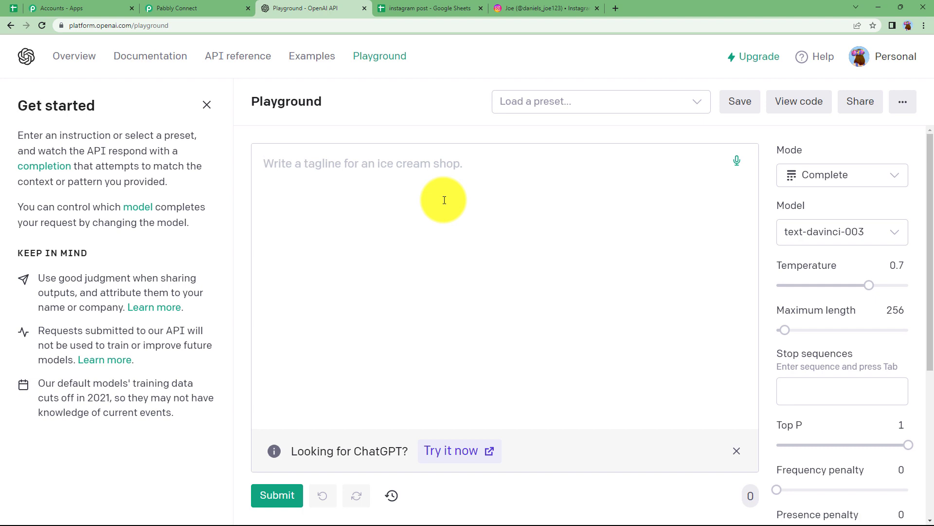
scroll(834, 249, "down", 5)
scroll(833, 249, "up", 4)
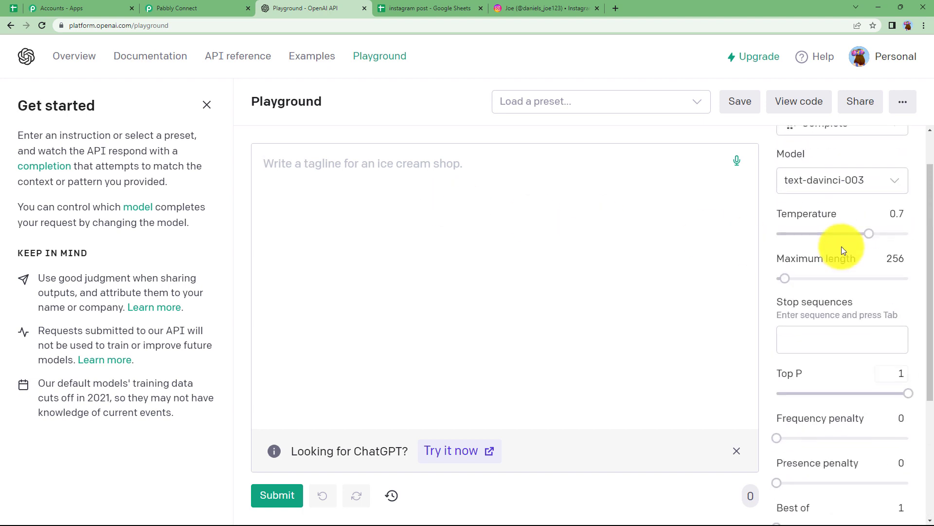
scroll(842, 246, "up", 1)
mouse_move(844, 270)
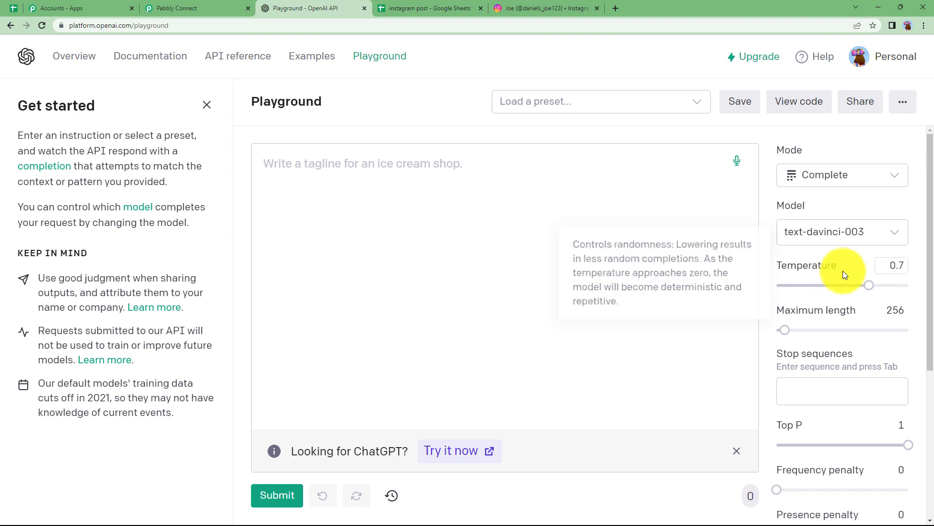
Step: Return to Pabbly Connect and read the default-value notes for Max Tokens, Sampling Value, the penalties and Stop Sequence
left_click(180, 9)
scroll(248, 197, "up", 3)
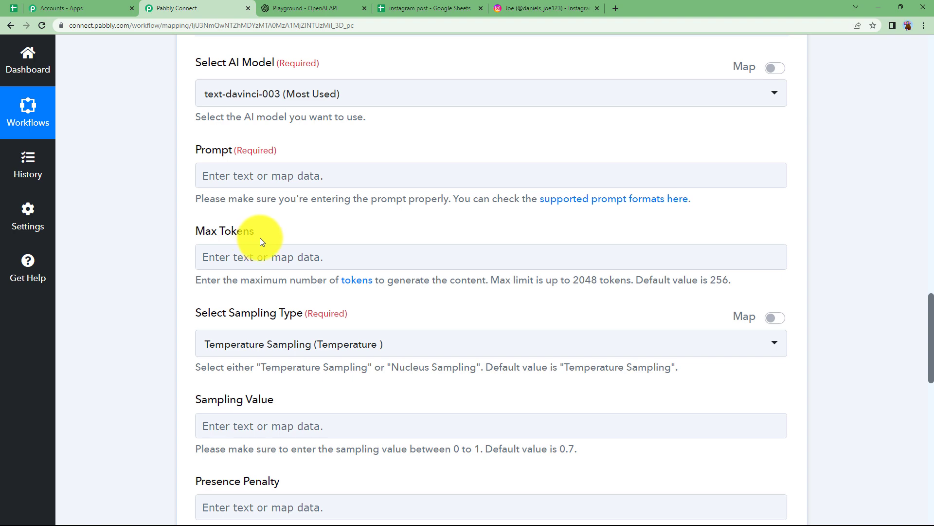
left_click(263, 263)
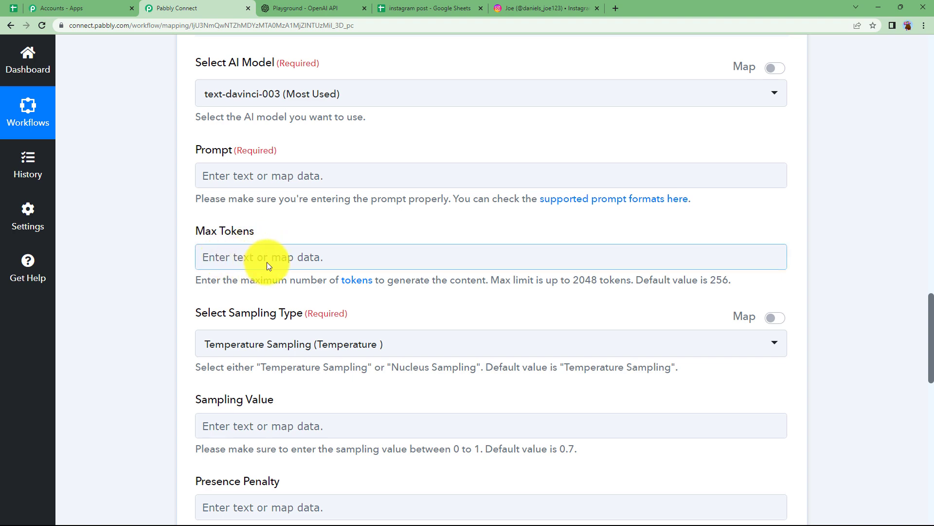
left_click_drag(732, 281, 635, 282)
scroll(560, 298, "down", 3)
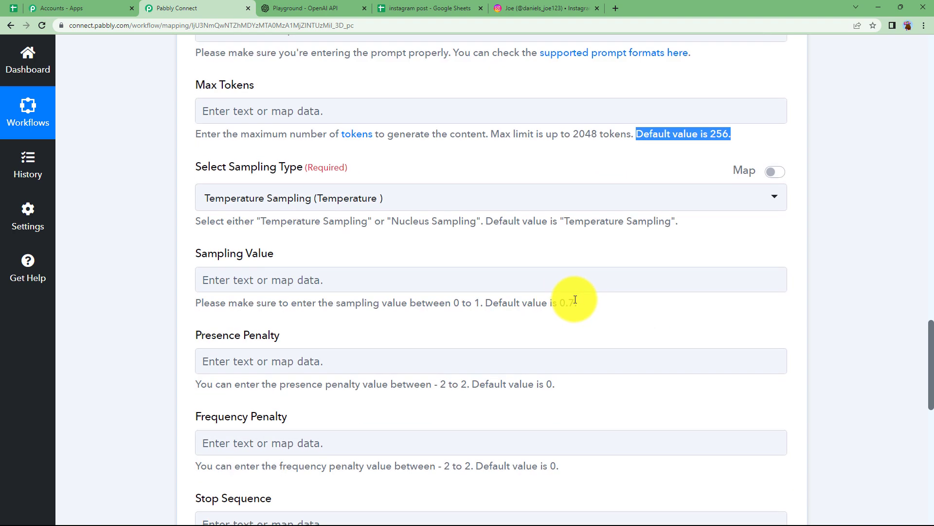
left_click_drag(493, 303, 517, 325)
scroll(517, 325, "down", 3)
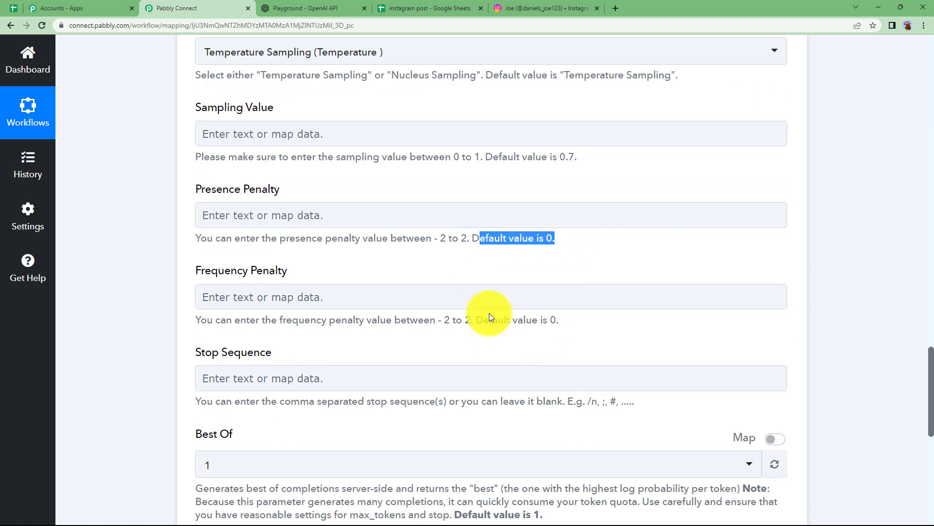
scroll(559, 273, "down", 2)
left_click_drag(623, 302, 498, 303)
scroll(336, 309, "up", 4)
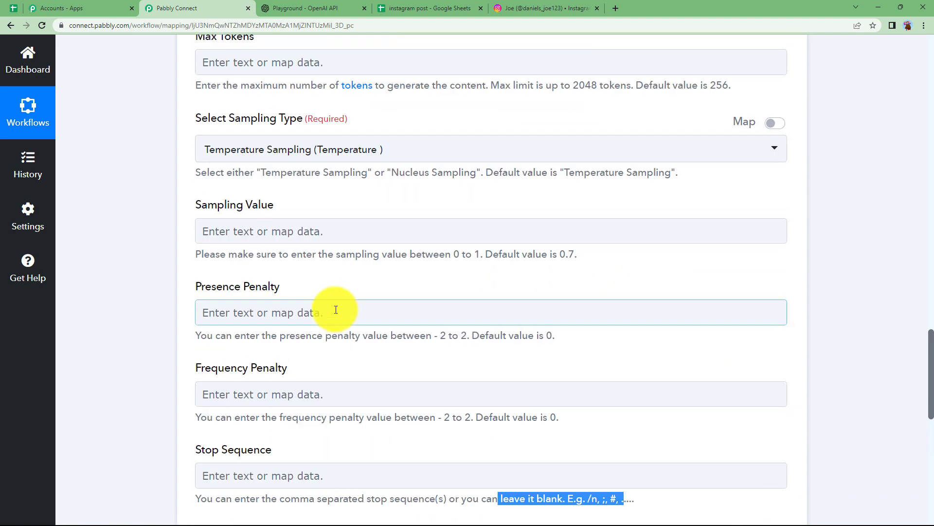
scroll(336, 310, "up", 4)
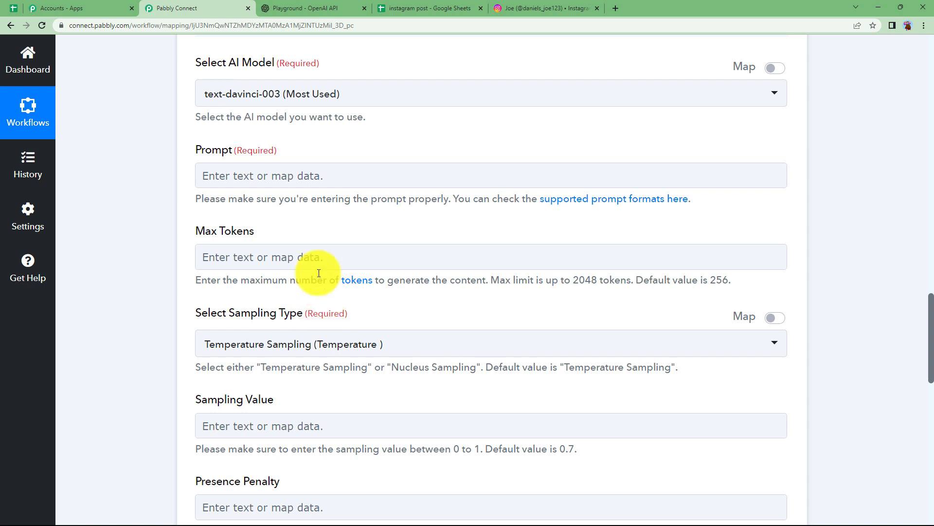
Step: Set the prompt to "Generate Instagram caption for:" followed by the mapped Title value from the Google Sheets step
left_click(235, 176)
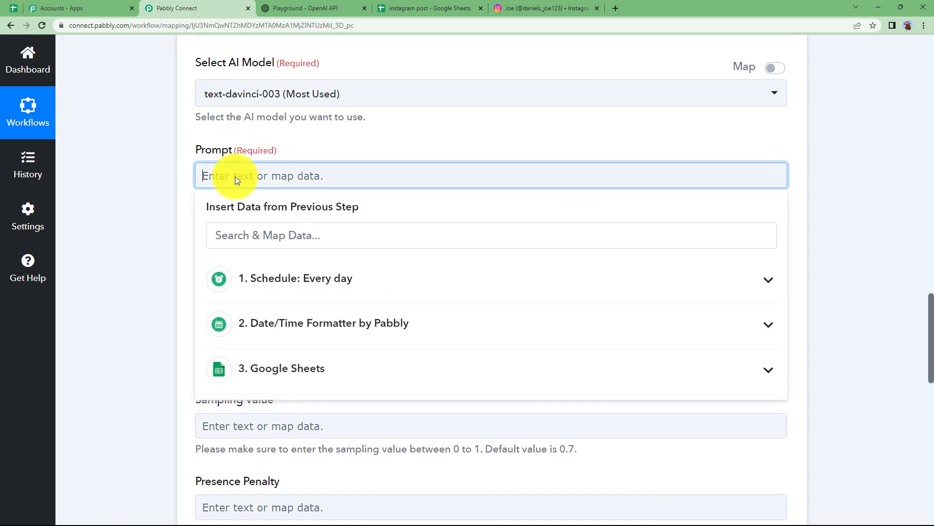
type("Generate Instagram caption for:")
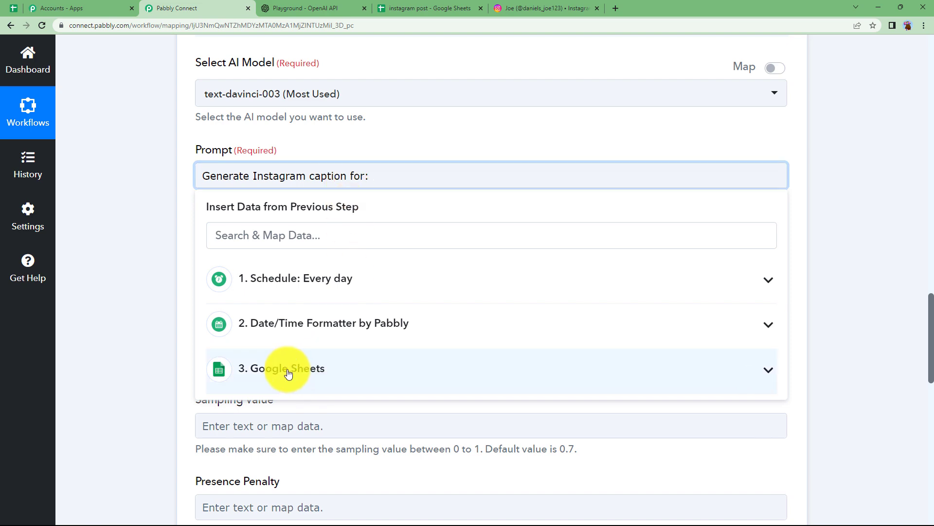
left_click(258, 369)
scroll(384, 406, "down", 1)
left_click(401, 429)
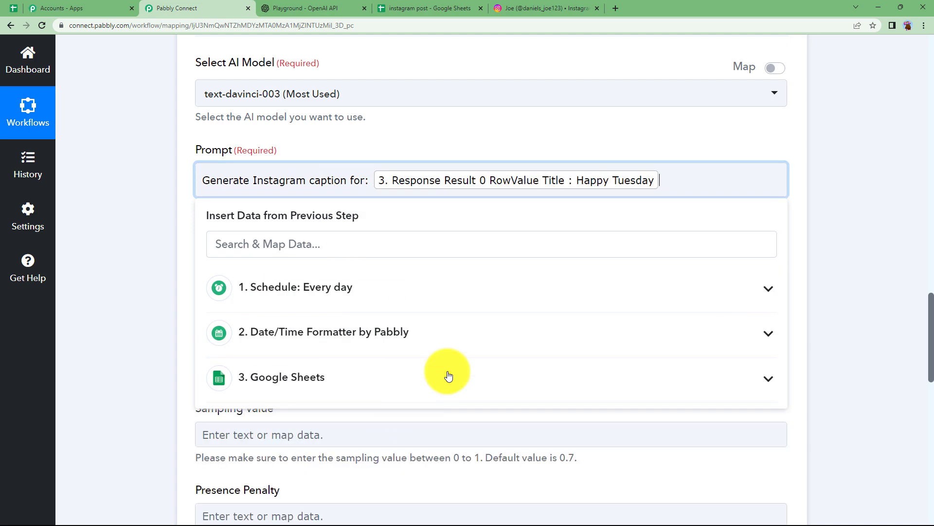
left_click(145, 224)
Step: Save the OpenAI step and send a test request with the remaining fields left at their defaults
scroll(165, 244, "down", 6)
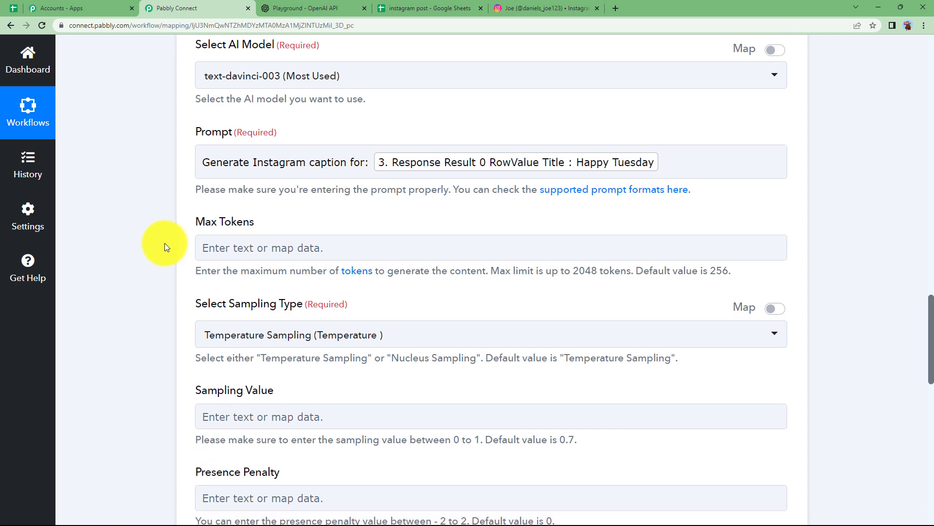
scroll(205, 213, "down", 5)
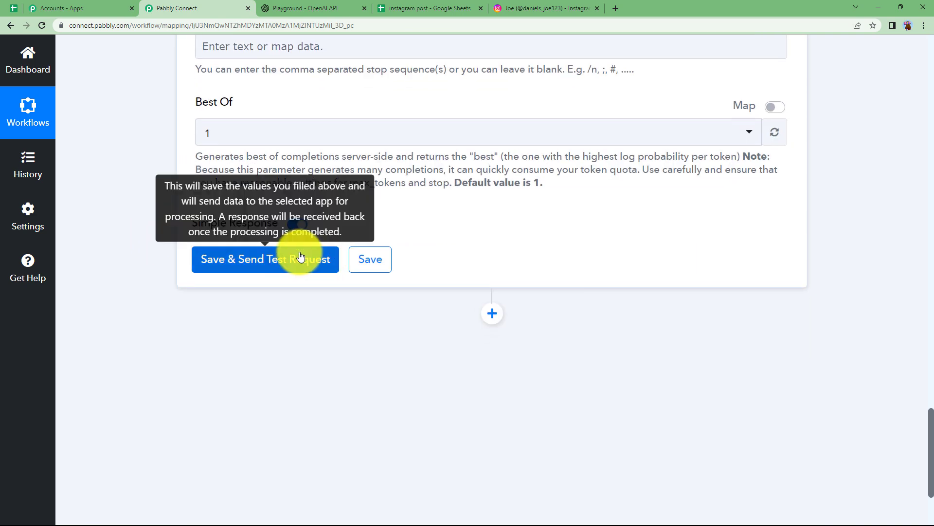
left_click(299, 258)
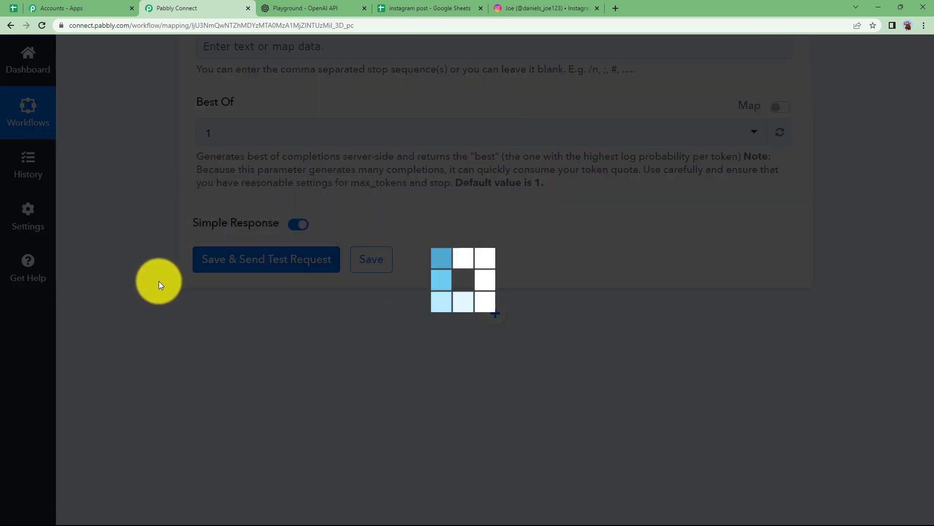
Step: Enlarge the Choices 0 Text field in the received response and read the generated caption
scroll(176, 277, "down", 4)
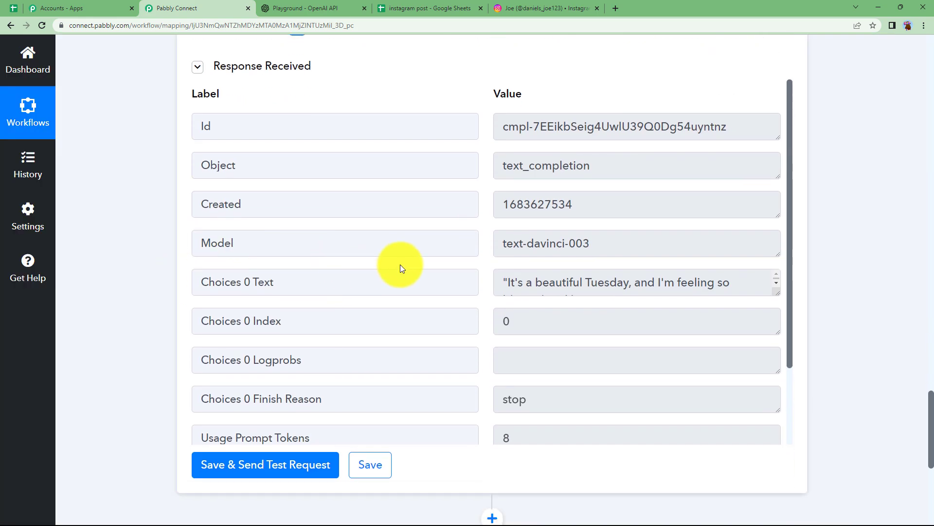
scroll(503, 269, "down", 1)
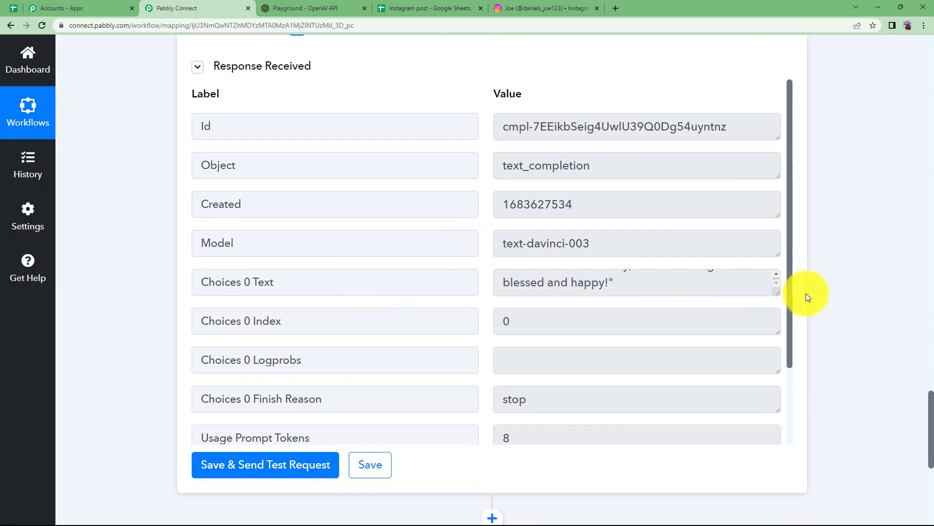
left_click_drag(777, 295, 778, 337)
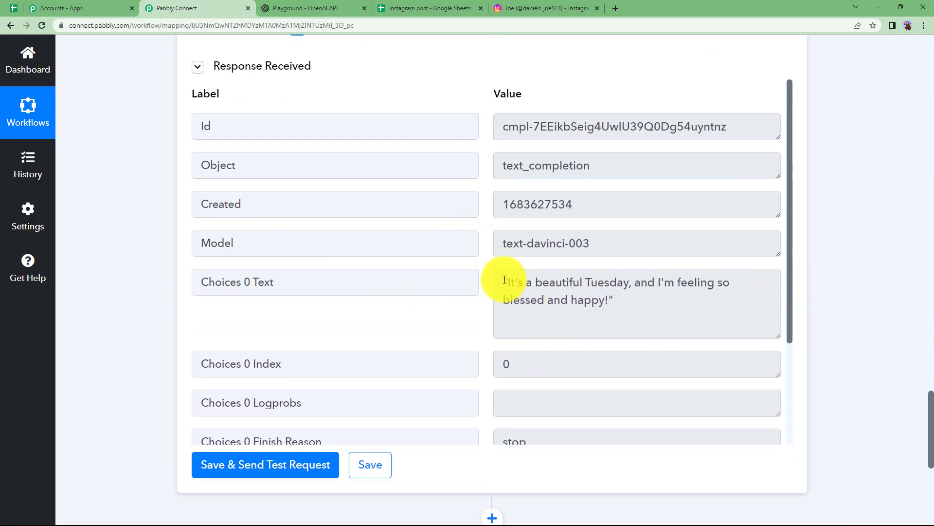
left_click_drag(504, 280, 625, 303)
left_click(642, 305)
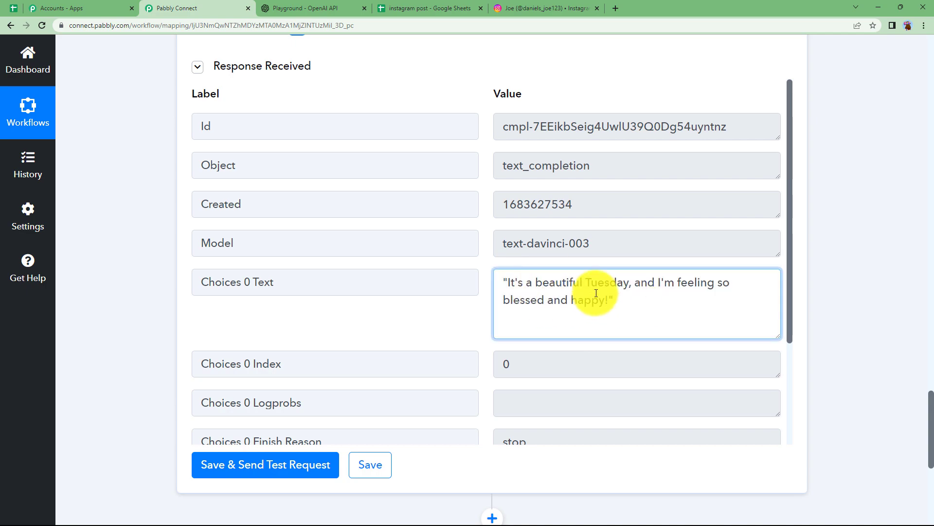
Step: Collapse the OpenAI step and add an action after it using Instagram for Business with the Publish Photo event
scroll(165, 245, "up", 20)
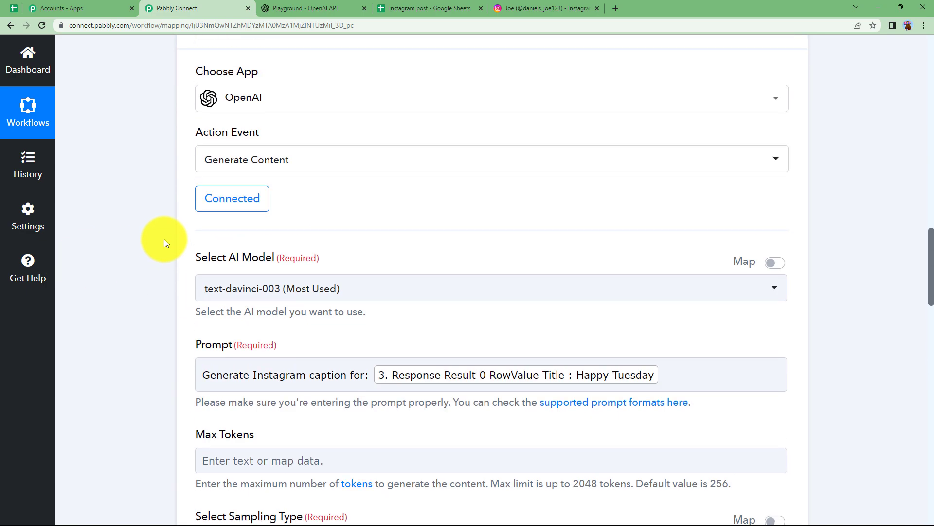
scroll(164, 238, "up", 4)
left_click(271, 209)
left_click(492, 268)
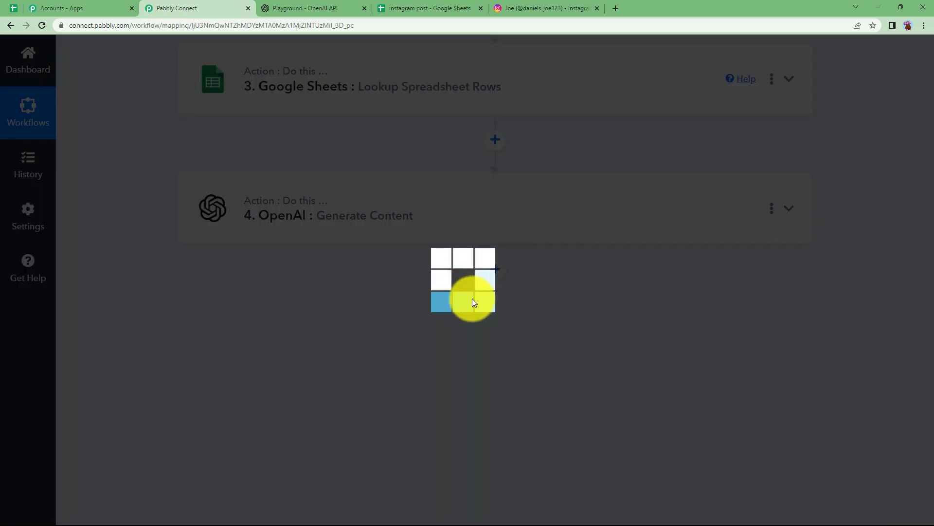
left_click(298, 420)
type("insta")
scroll(296, 407, "down", 3)
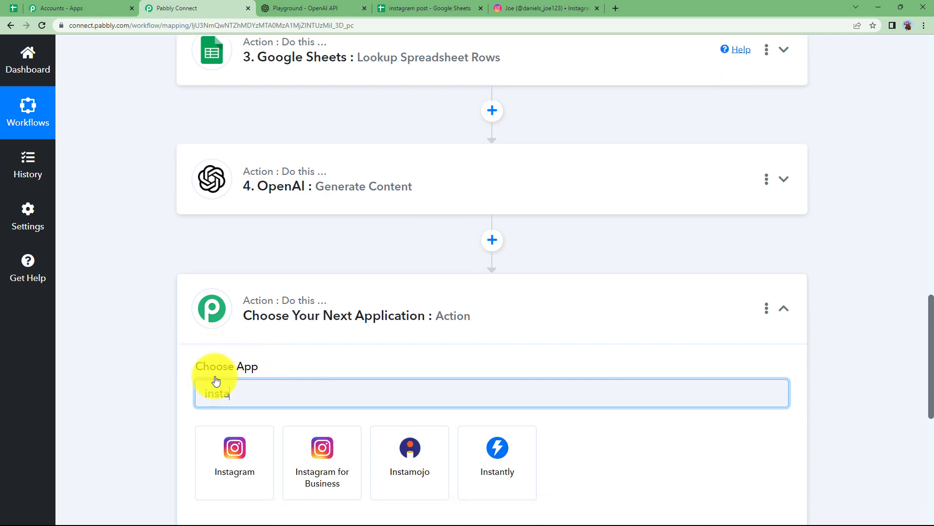
left_click(305, 365)
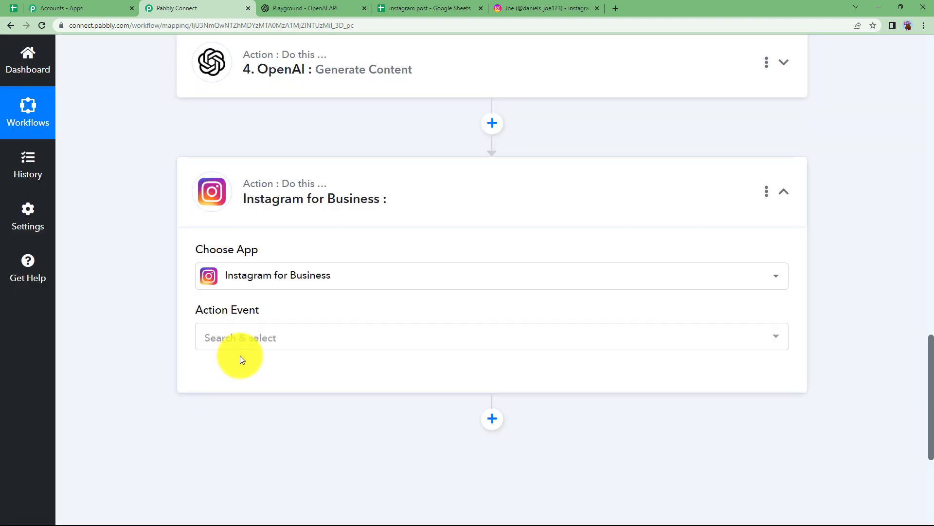
left_click(253, 339)
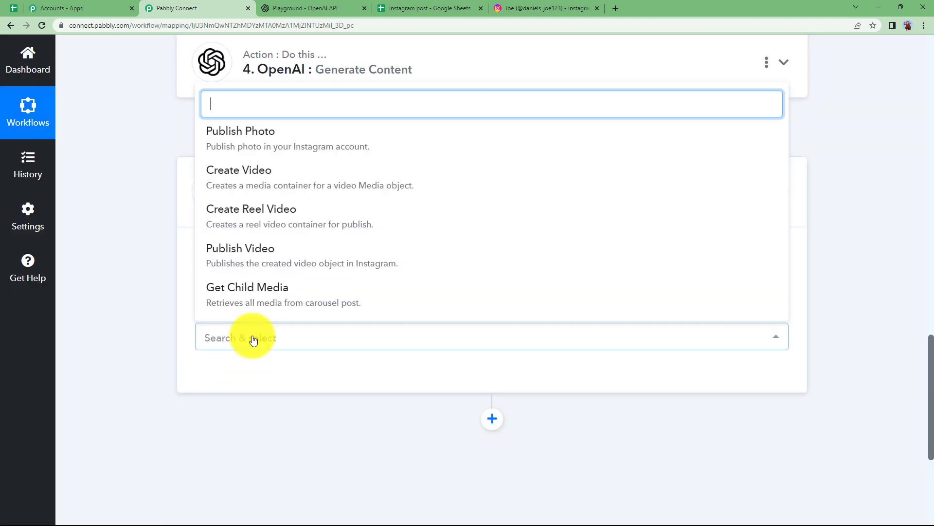
left_click(274, 145)
Step: Connect the Instagram for Business step to Pabbly Connect through a new connection and authorize it
left_click(232, 380)
left_click(548, 8)
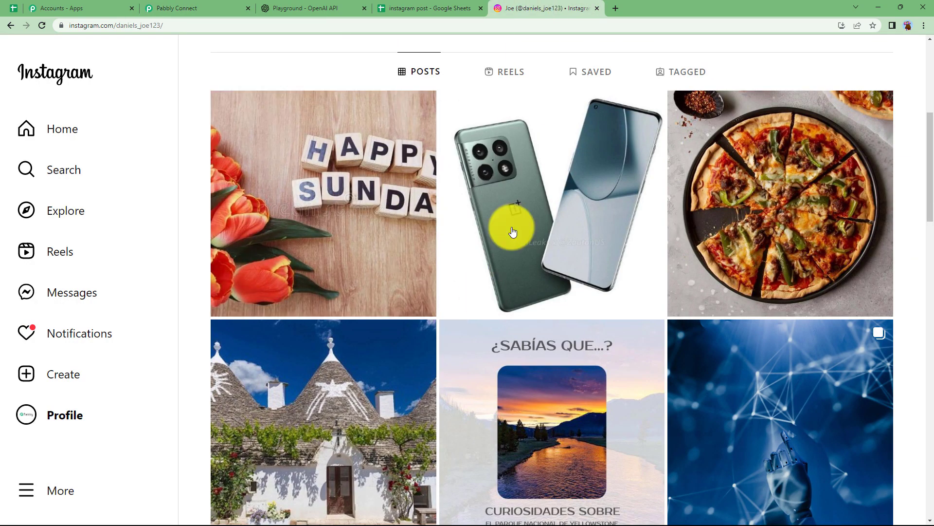
left_click(209, 9)
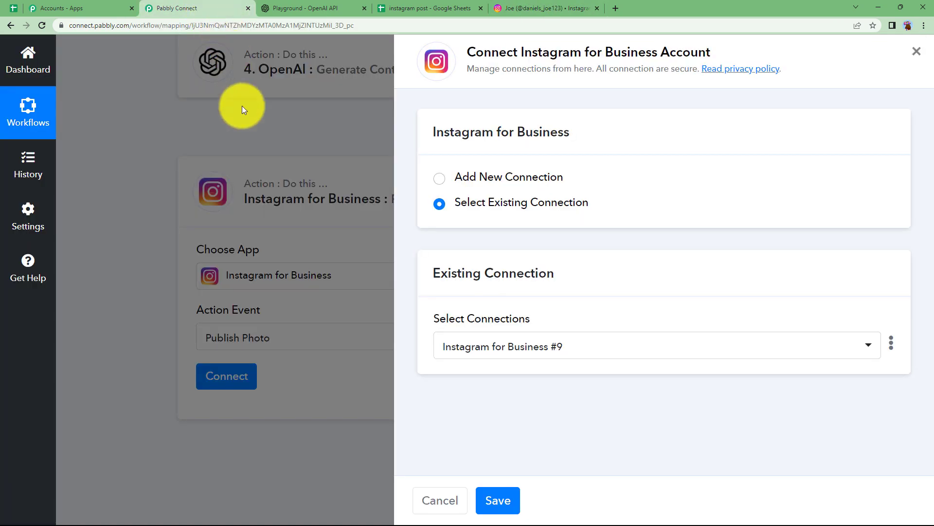
left_click(440, 180)
left_click(533, 326)
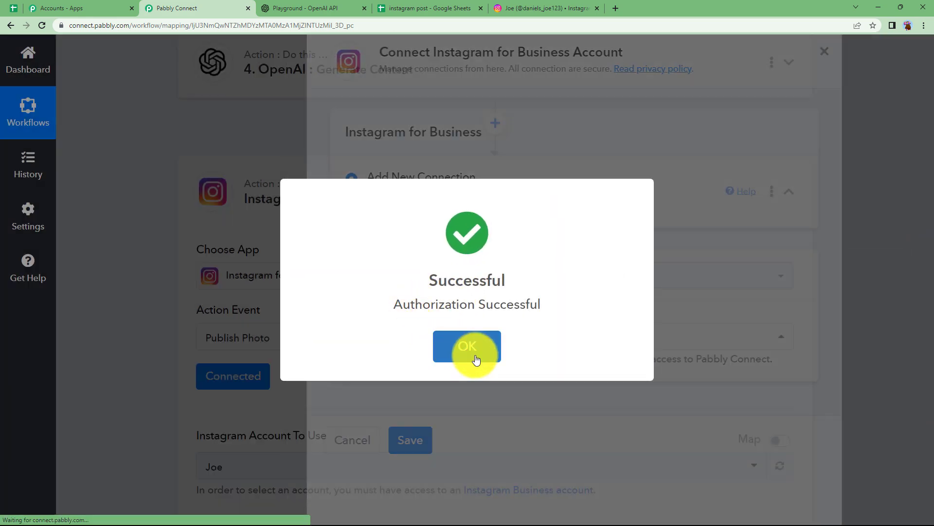
left_click(475, 357)
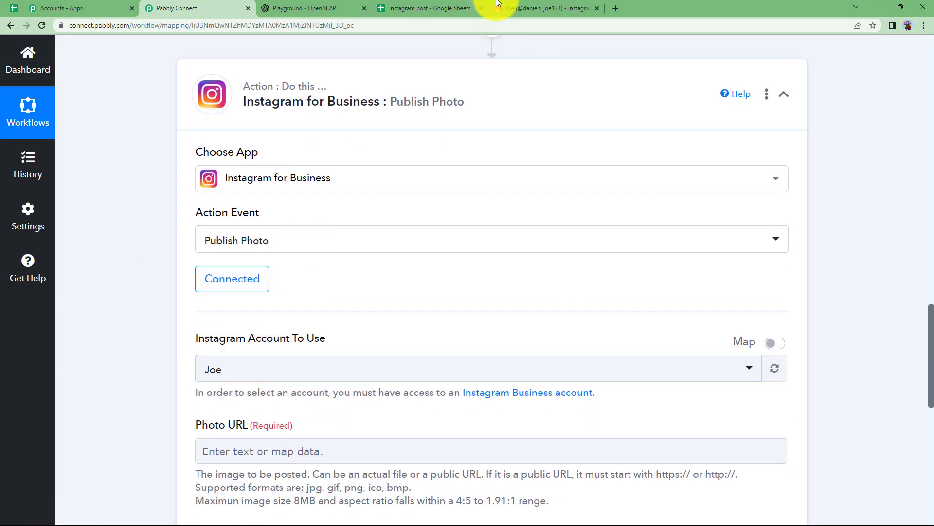
Step: Check the Instagram profile, return to Pabbly Connect and select the matching account under Instagram Account To Use
left_click(513, 7)
left_click(146, 7)
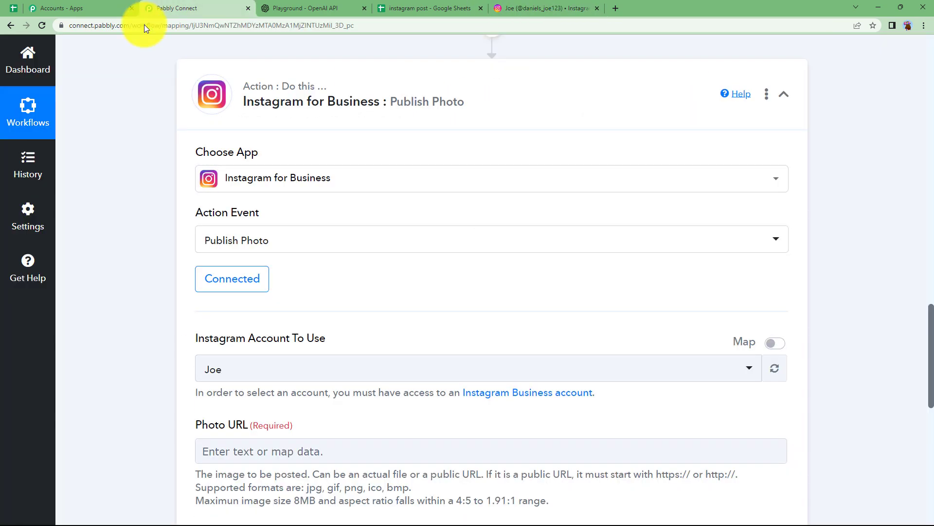
left_click(224, 369)
left_click(243, 432)
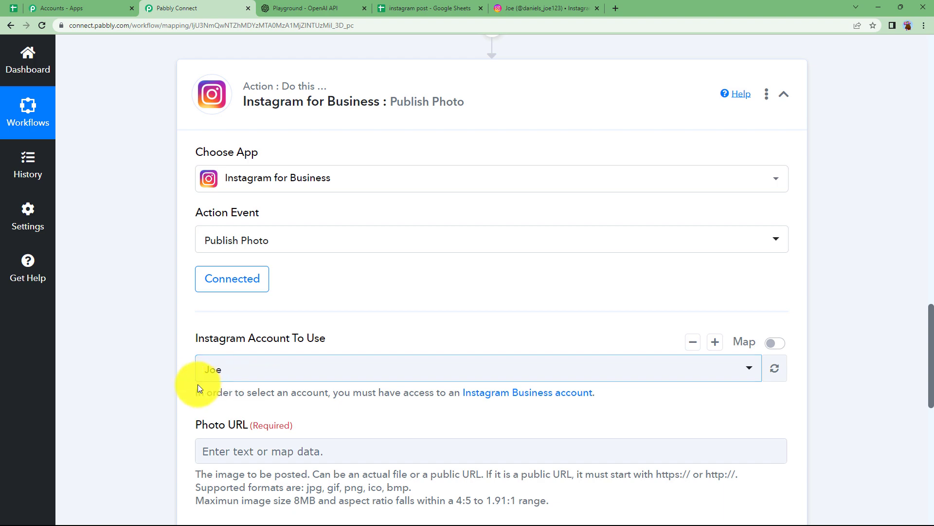
Step: Map the Photo URL to the Link value from the Google Sheets step
scroll(163, 396, "down", 3)
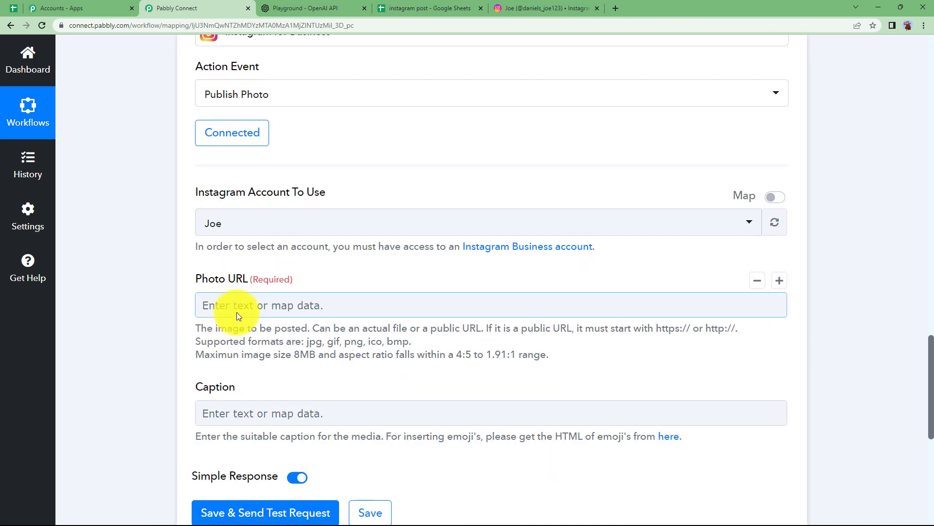
left_click(240, 308)
scroll(170, 384, "down", 4)
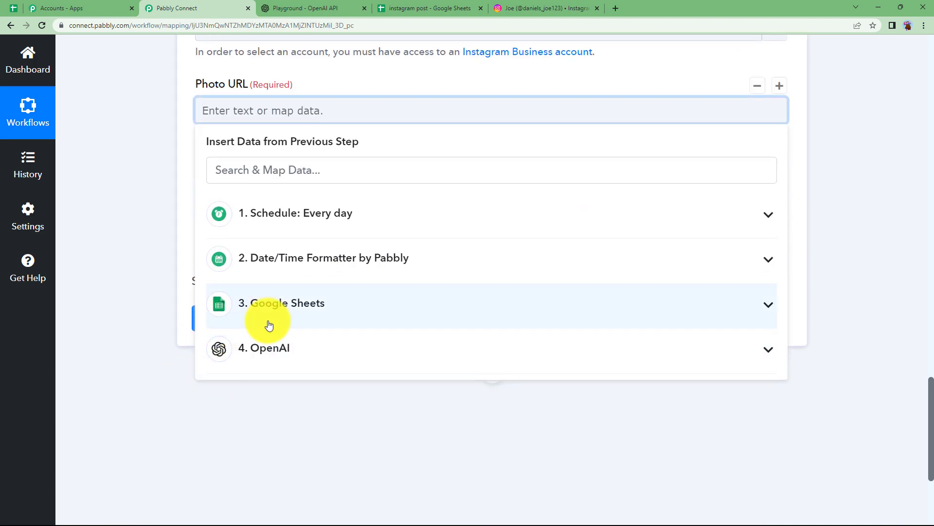
left_click(267, 323)
left_click(293, 452)
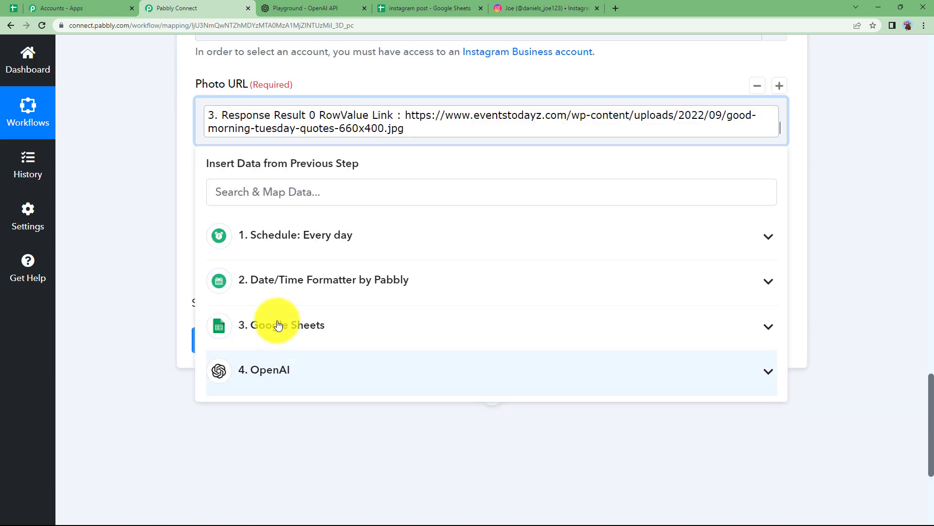
left_click(161, 218)
Step: Set the Caption to the Google Sheets Title value followed by the OpenAI Choices 0 Text on a new line
left_click(262, 248)
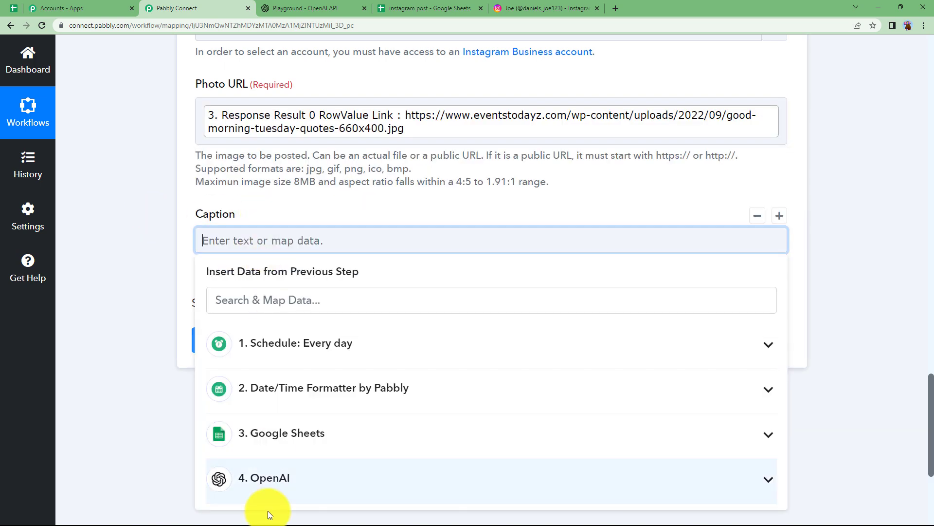
left_click(271, 477)
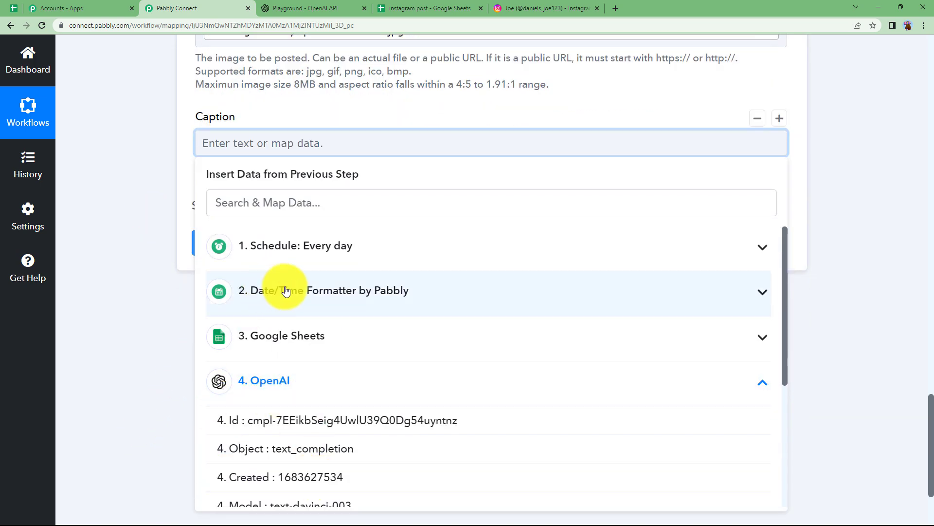
left_click(292, 336)
left_click(389, 457)
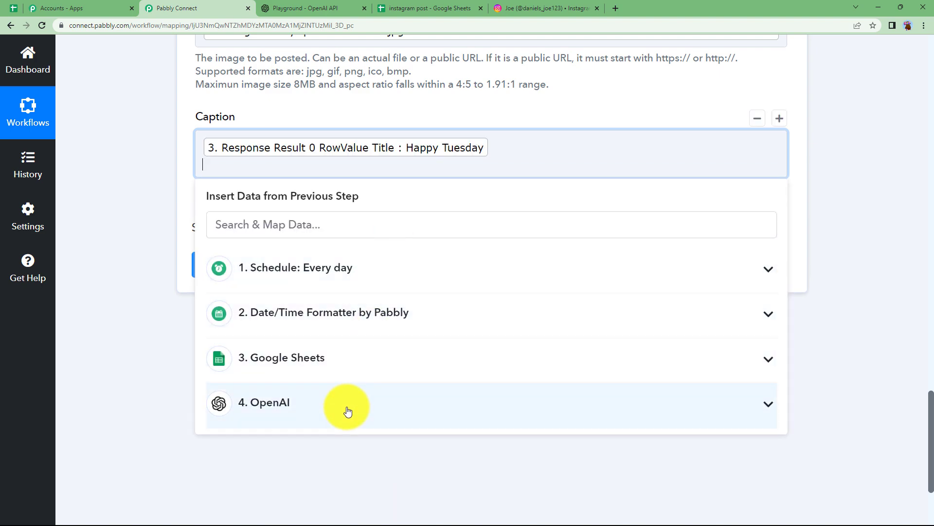
left_click(347, 411)
scroll(350, 396, "down", 4)
left_click(370, 360)
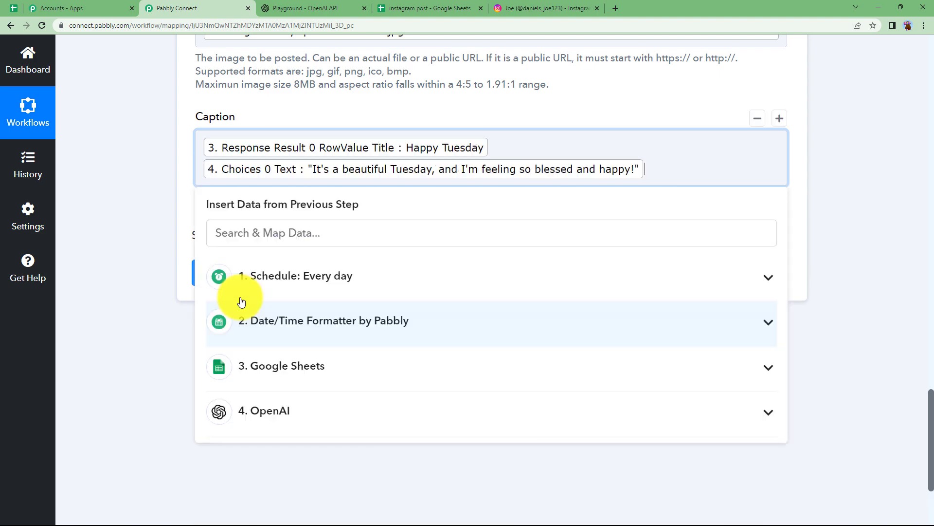
left_click(171, 220)
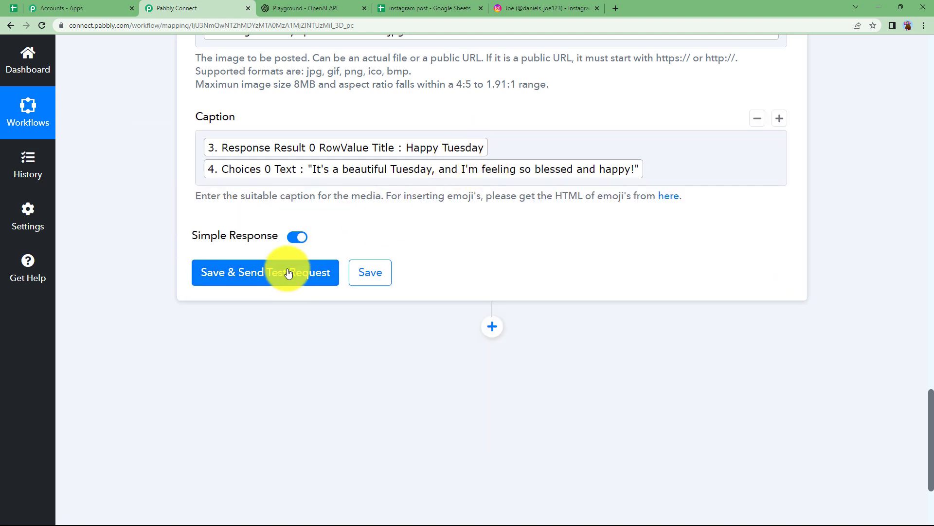
Step: Save the Instagram step, send a test request and inspect the Res1 Id and Res2 Id values in the response
left_click(271, 272)
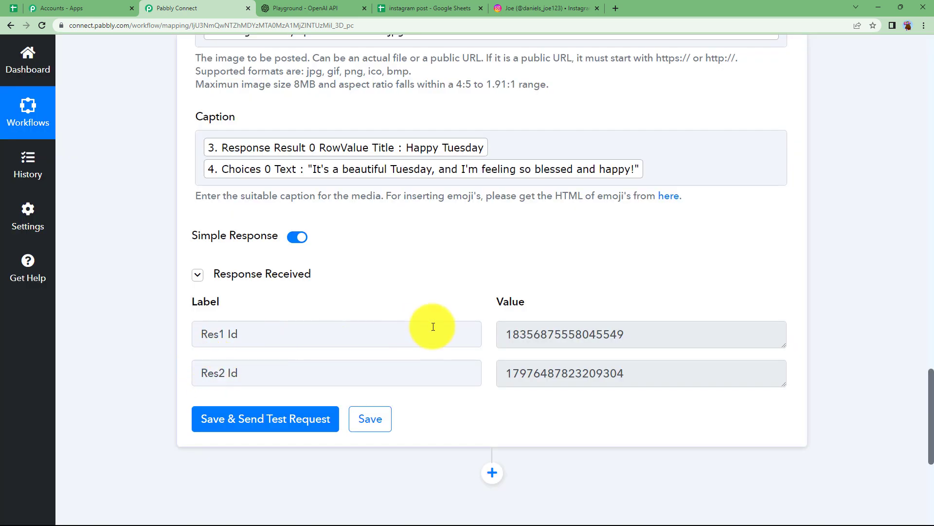
left_click_drag(646, 339, 476, 373)
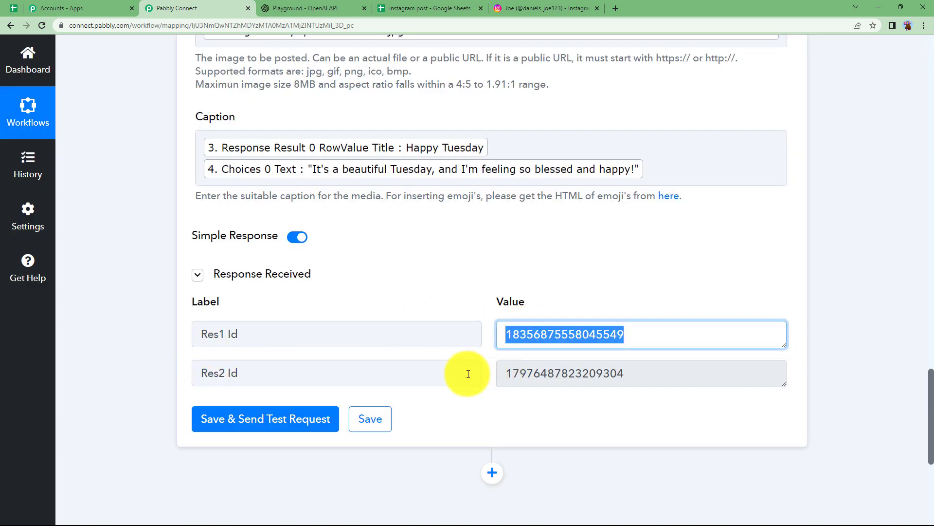
left_click(637, 375)
left_click_drag(637, 375, 495, 412)
left_click(513, 416)
left_click_drag(508, 337, 626, 334)
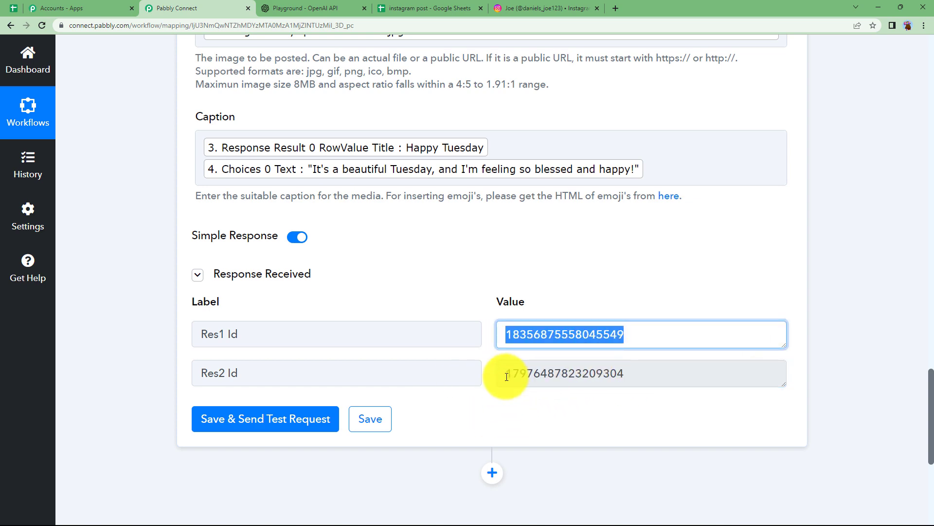
left_click_drag(511, 375, 626, 379)
Step: Collapse the Instagram for Business and Date/Time Formatter steps to get an overview of the whole workflow
scroll(567, 287, "up", 13)
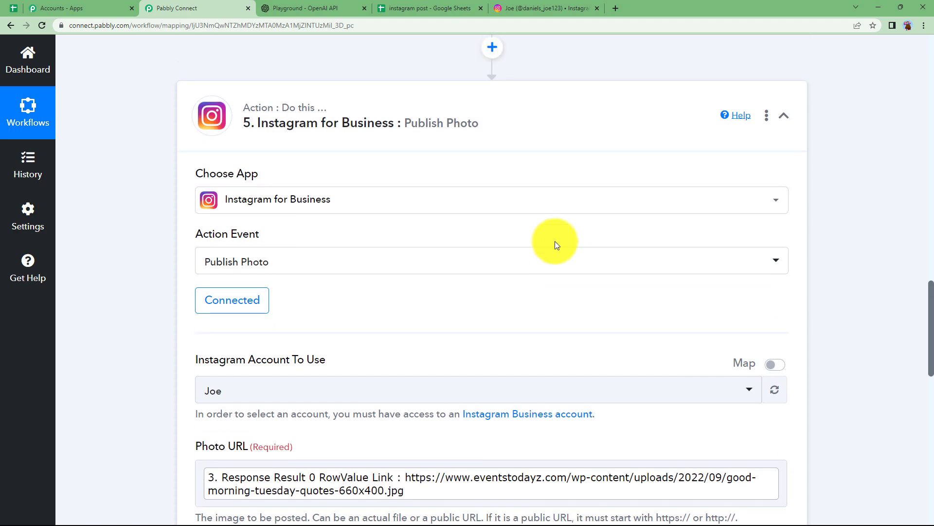
scroll(184, 325, "up", 4)
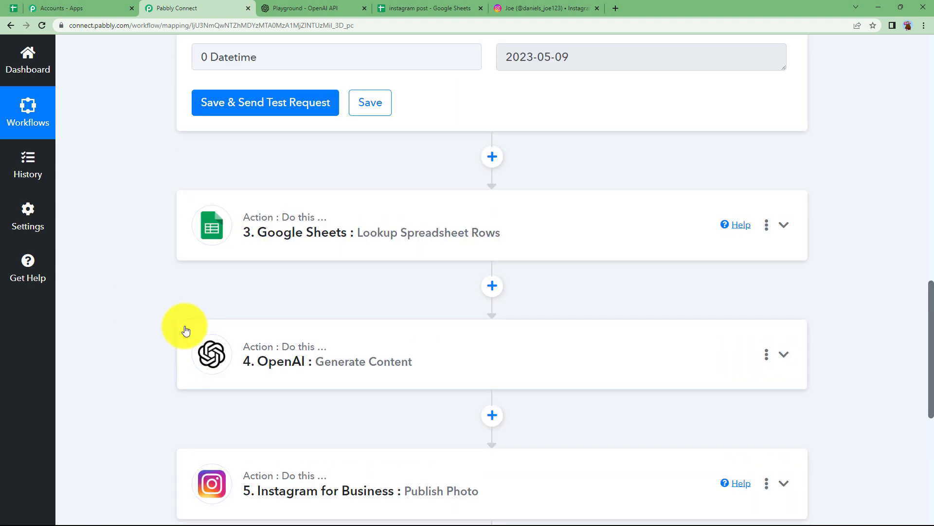
scroll(204, 281, "up", 4)
scroll(204, 280, "up", 10)
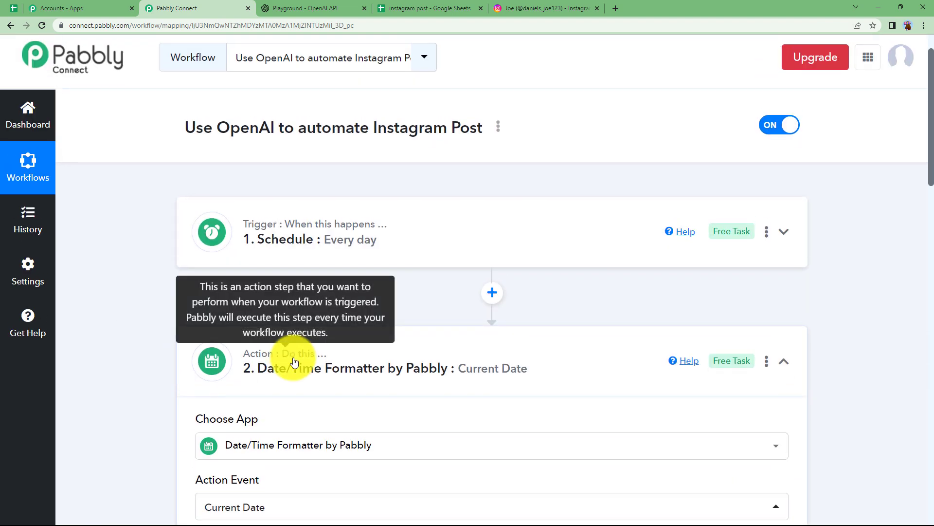
left_click(294, 361)
scroll(152, 318, "down", 3)
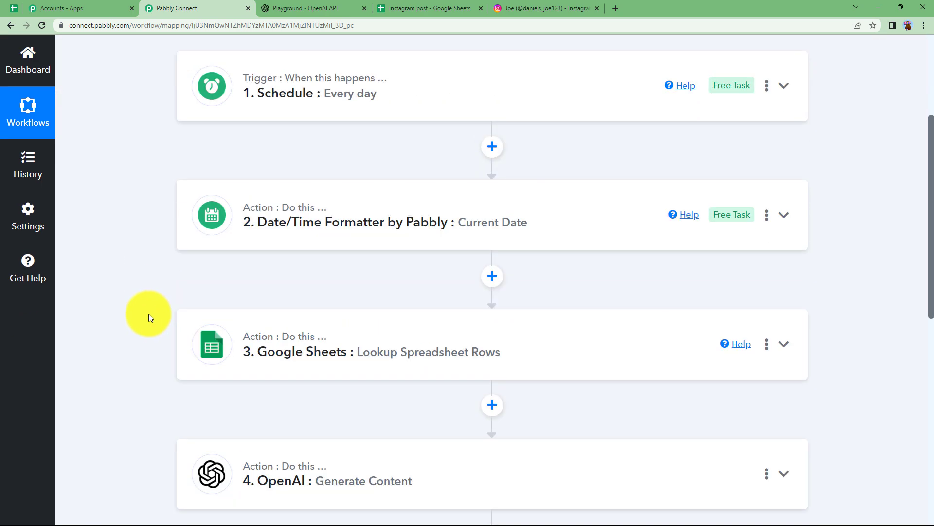
Step: Switch to Instagram, reload the profile, open the newest post to read its image and caption, and close it
left_click(43, 26)
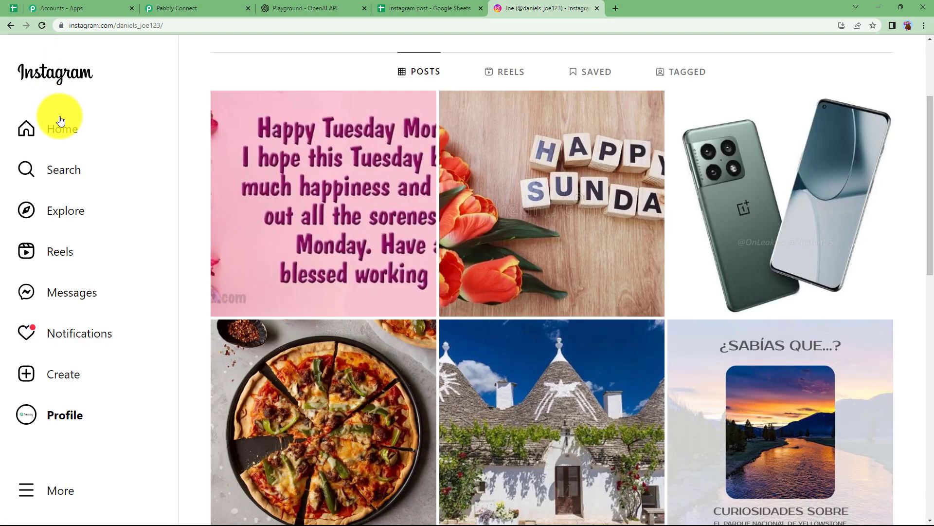
left_click(294, 215)
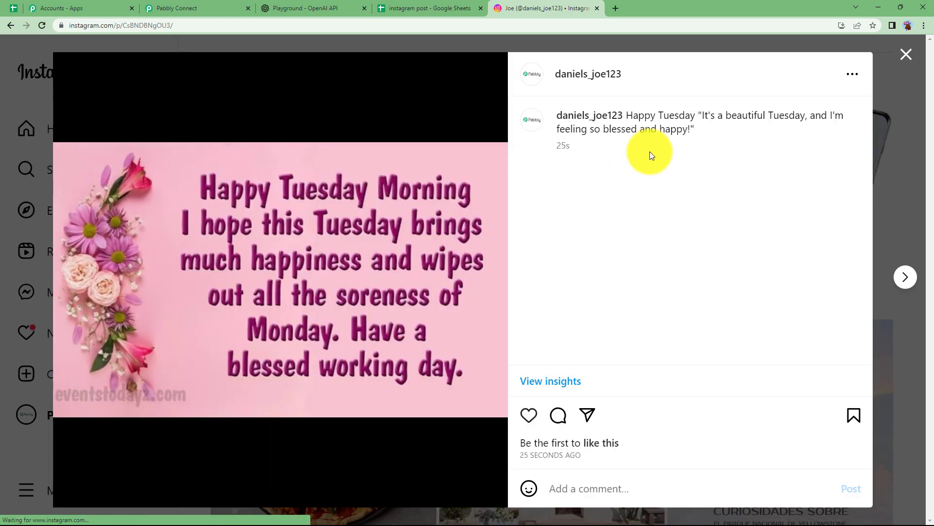
left_click_drag(627, 117, 740, 142)
left_click(740, 161)
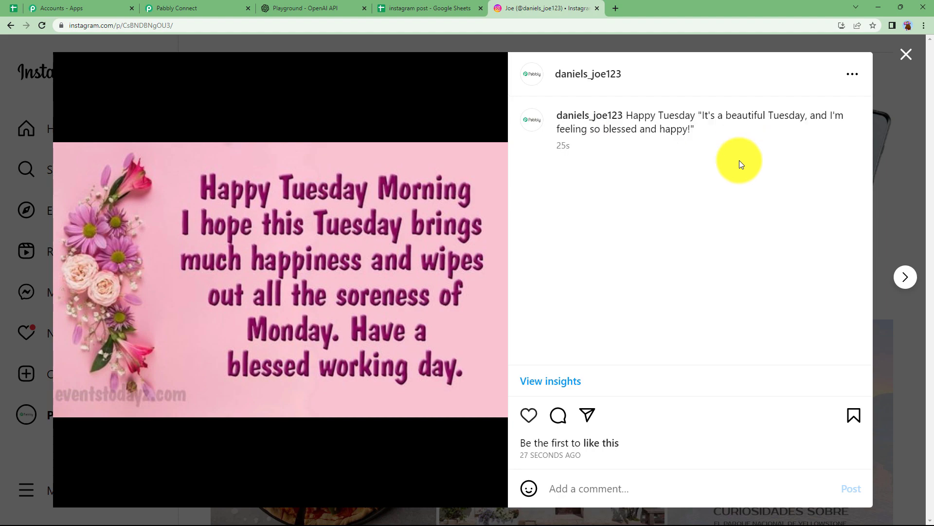
left_click(906, 54)
Step: Review the workflow steps in Pabbly Connect and the empty Title, Link and Date cells of row 3 in the instagram post spreadsheet
left_click(219, 8)
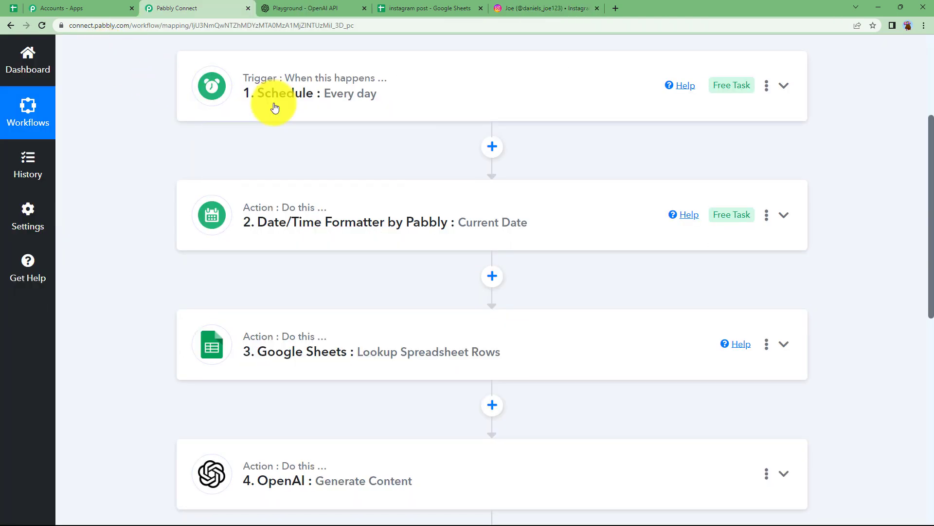
scroll(117, 382, "down", 4)
scroll(140, 378, "up", 4)
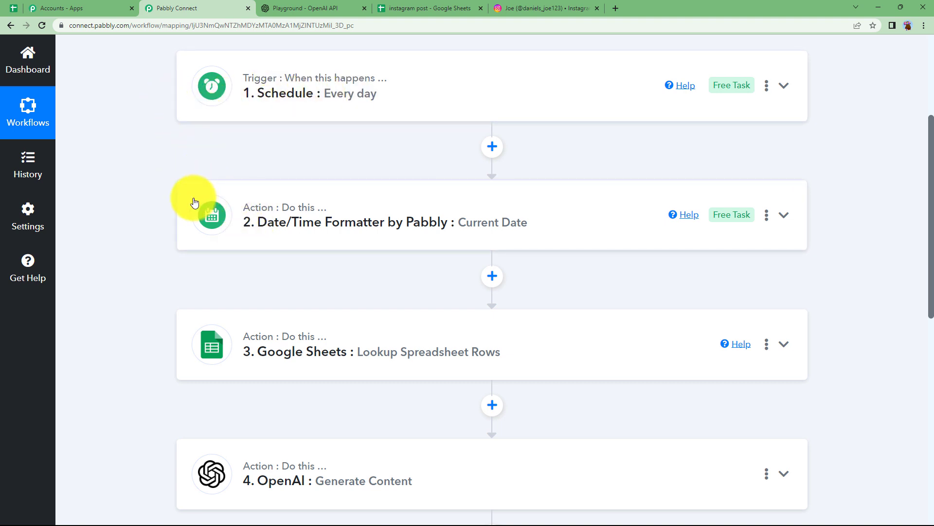
left_click(384, 6)
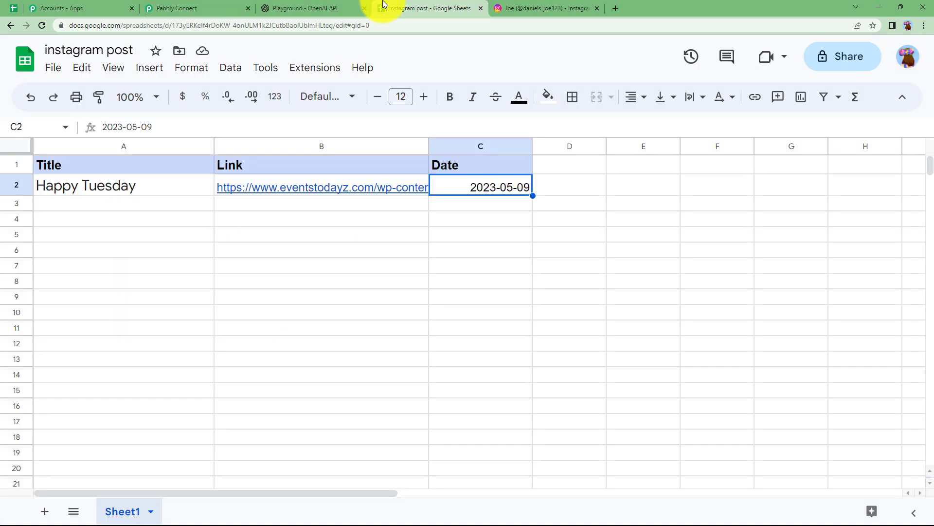
left_click(141, 203)
left_click(319, 203)
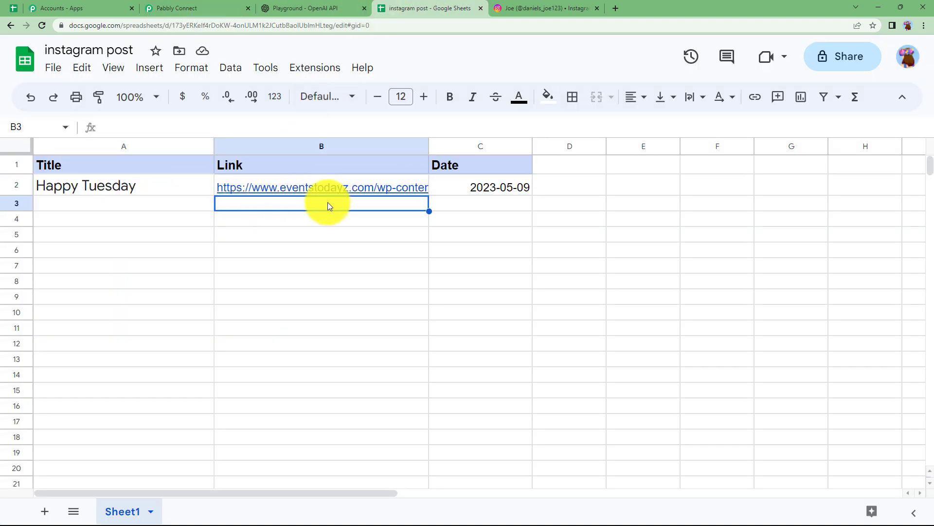
left_click(454, 210)
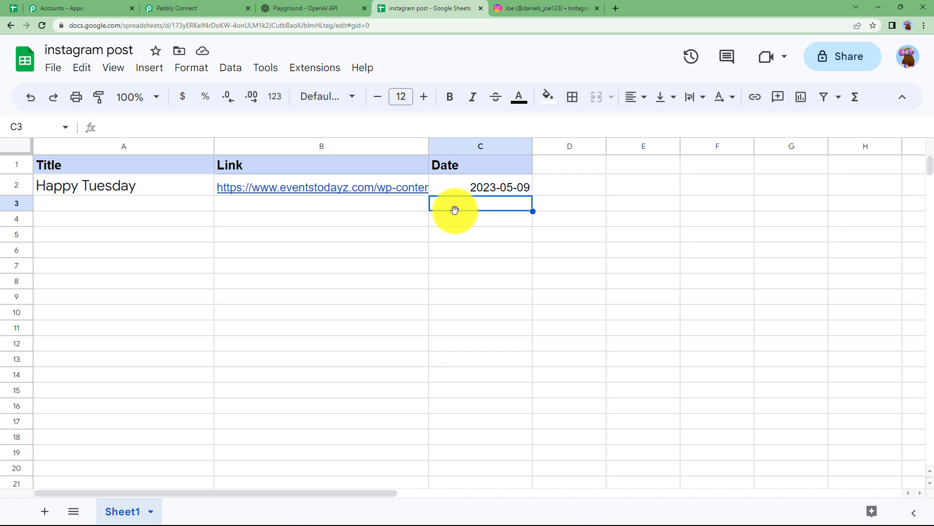
left_click(228, 3)
scroll(182, 207, "down", 3)
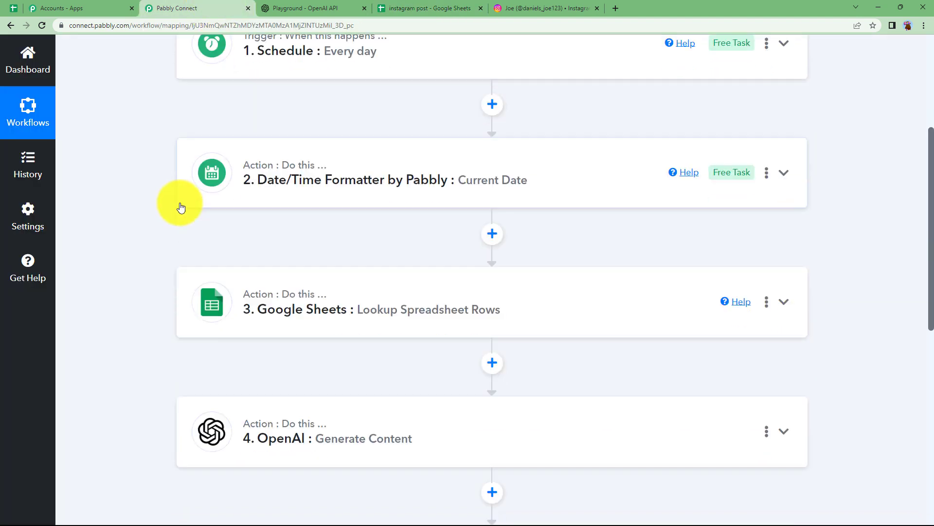
scroll(180, 207, "up", 2)
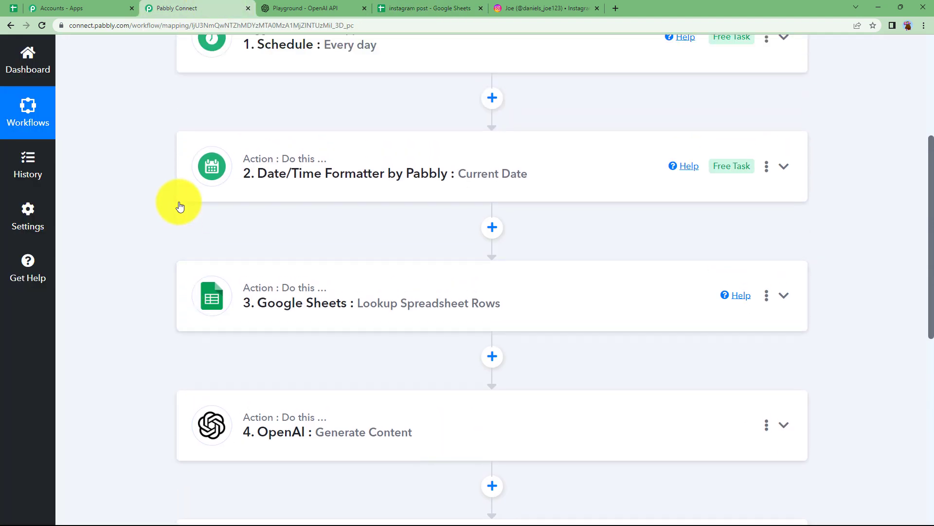